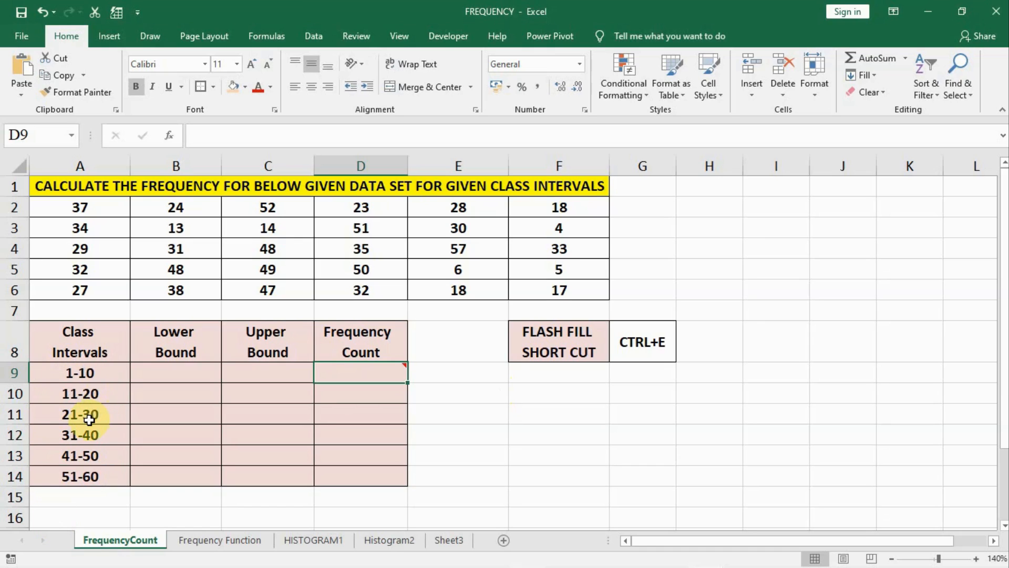
Enter 10 as the first upper bound in C9 and Flash Fill the remaining upper bounds down to C14.
left_click(200, 376)
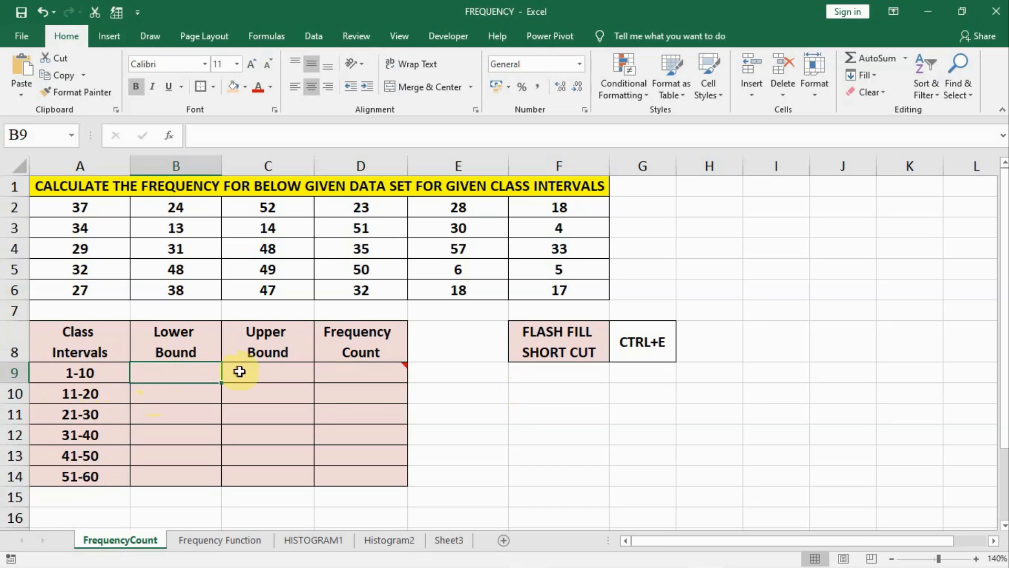
left_click(257, 372)
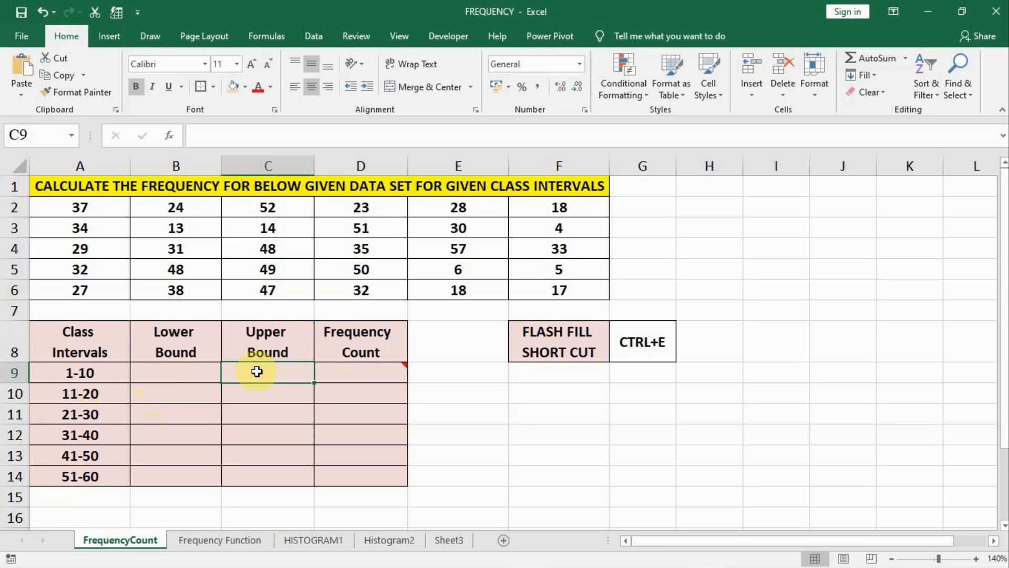
type("10")
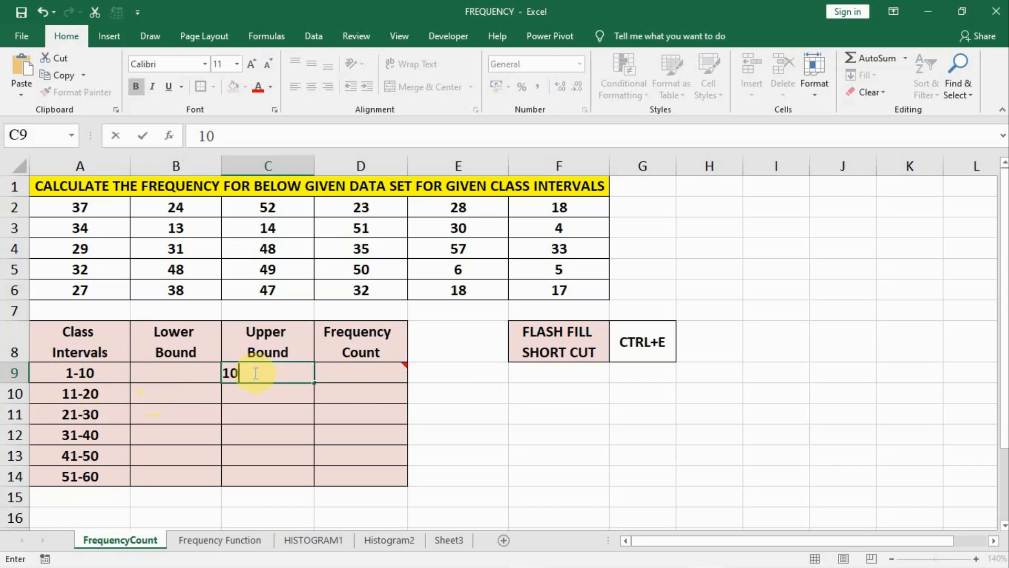
key("Return")
left_click_drag(253, 373, 268, 475)
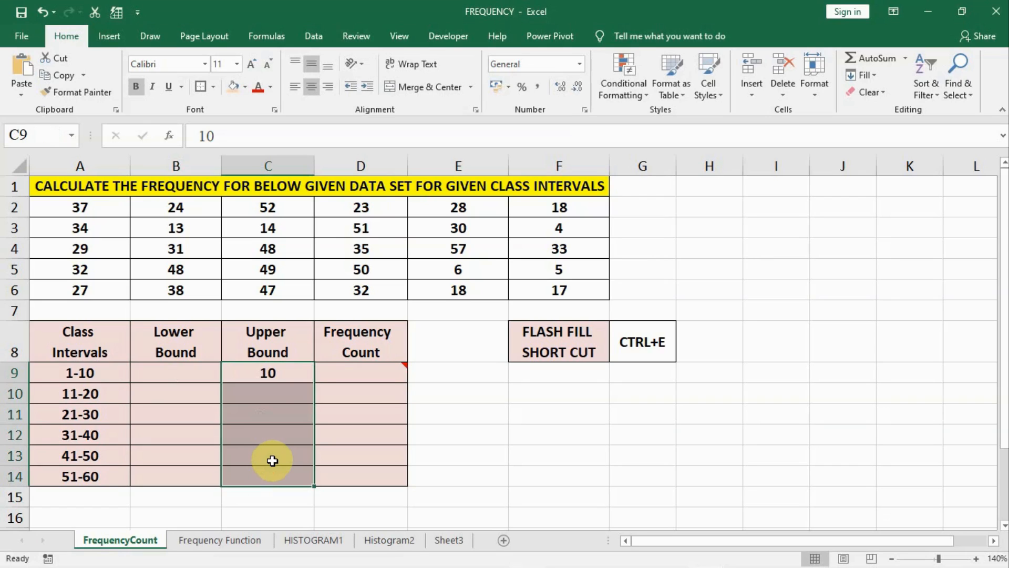
key("ctrl+e")
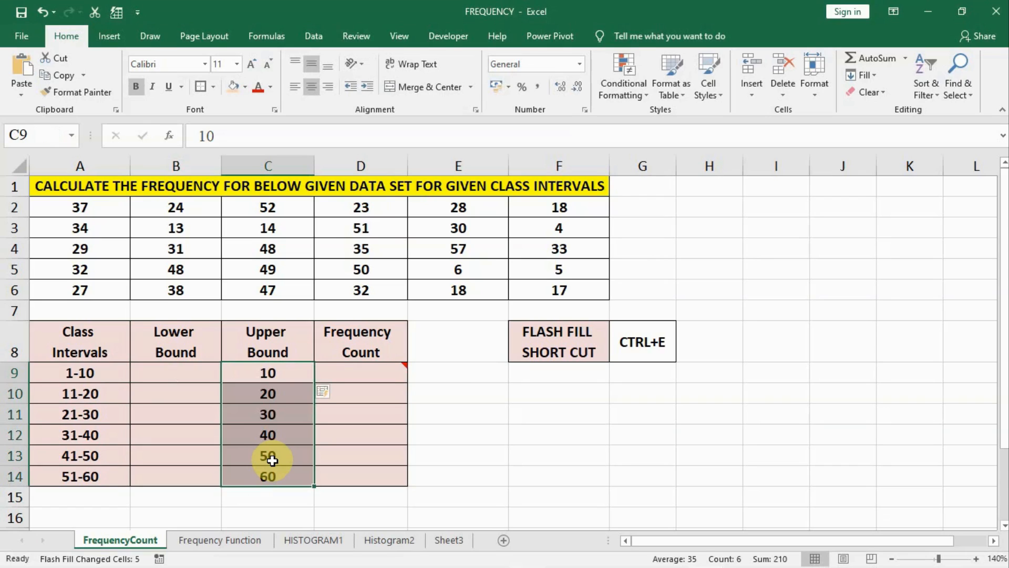
Enter 1 as the first lower bound in B9 and Flash Fill the remaining lower bounds down to B14.
left_click(171, 374)
type("1")
key("Return")
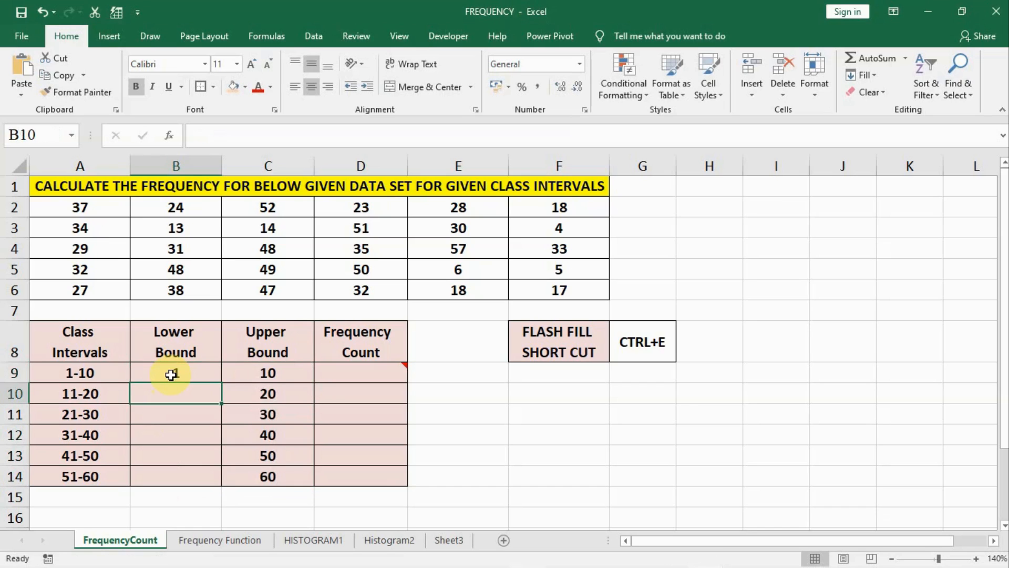
left_click_drag(162, 375, 165, 469)
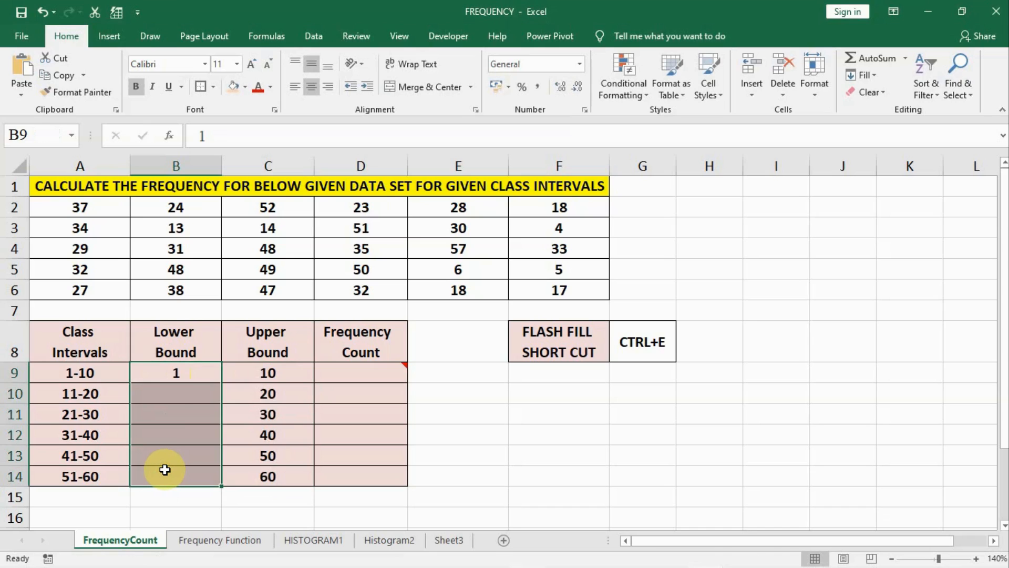
key("ctrl+e")
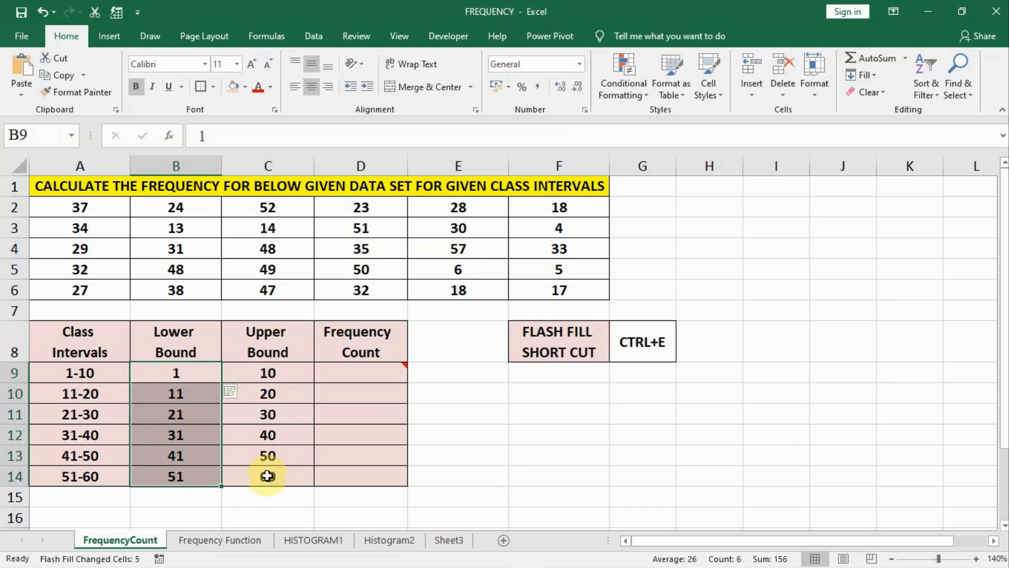
Start a COUNTIFS formula in D9, the first Frequency Count cell, and open its function arguments.
left_click(164, 372)
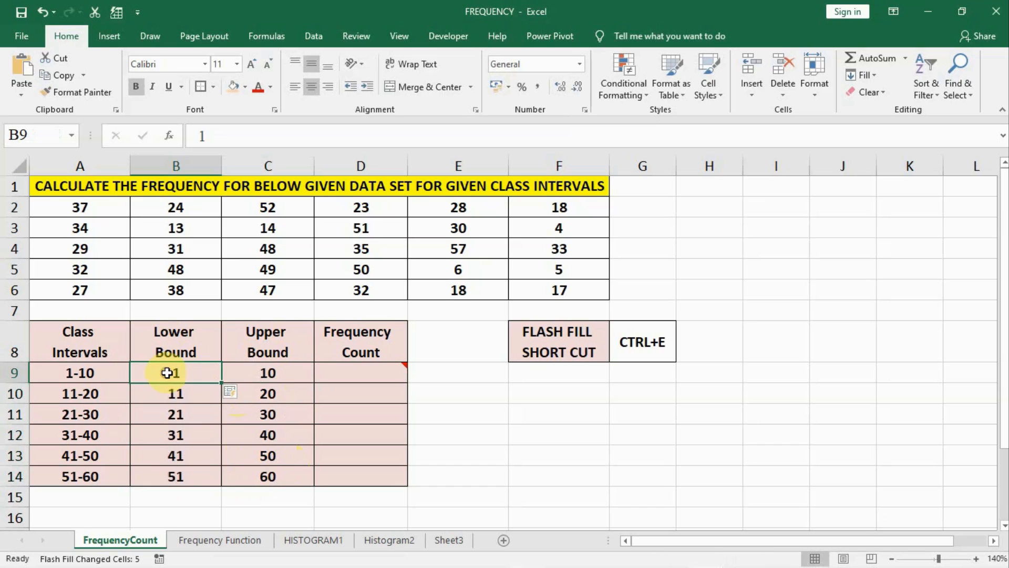
left_click(266, 371)
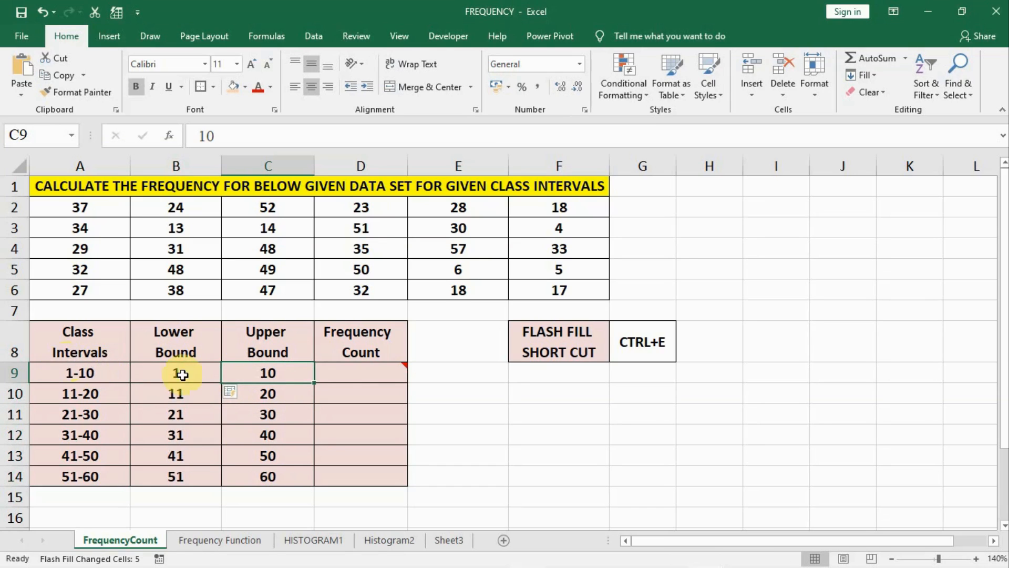
key("Right")
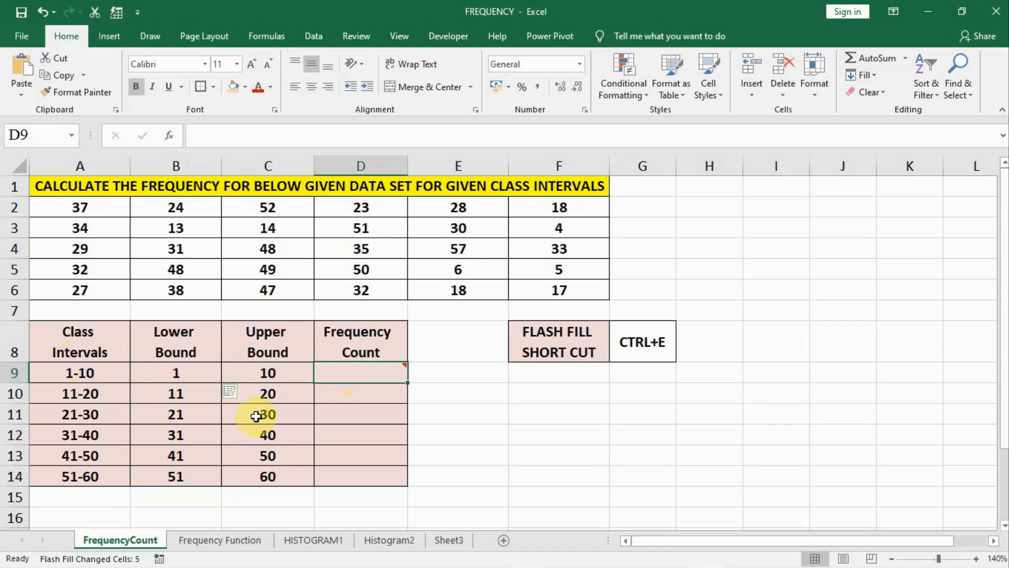
type("=")
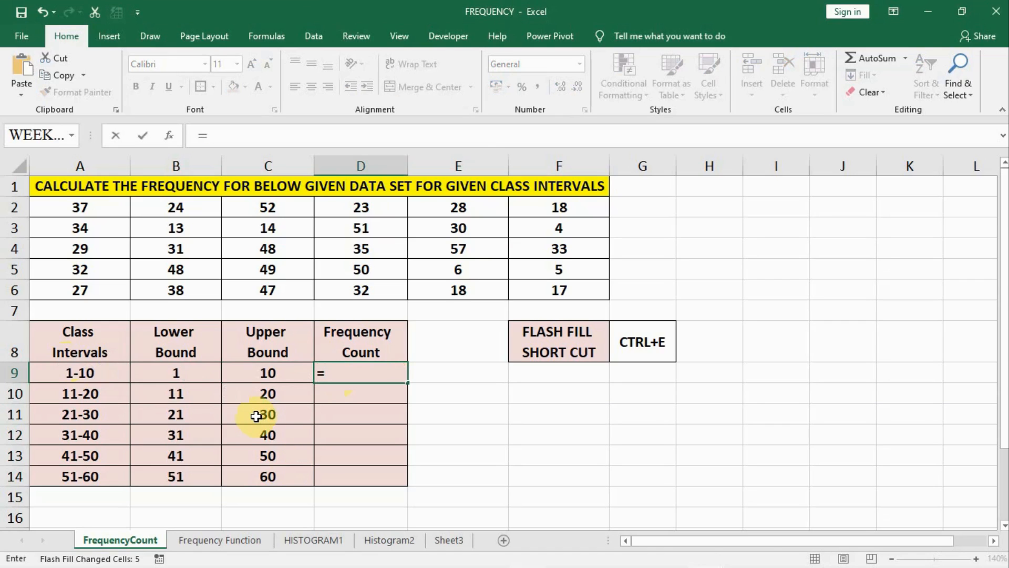
type("COUNT")
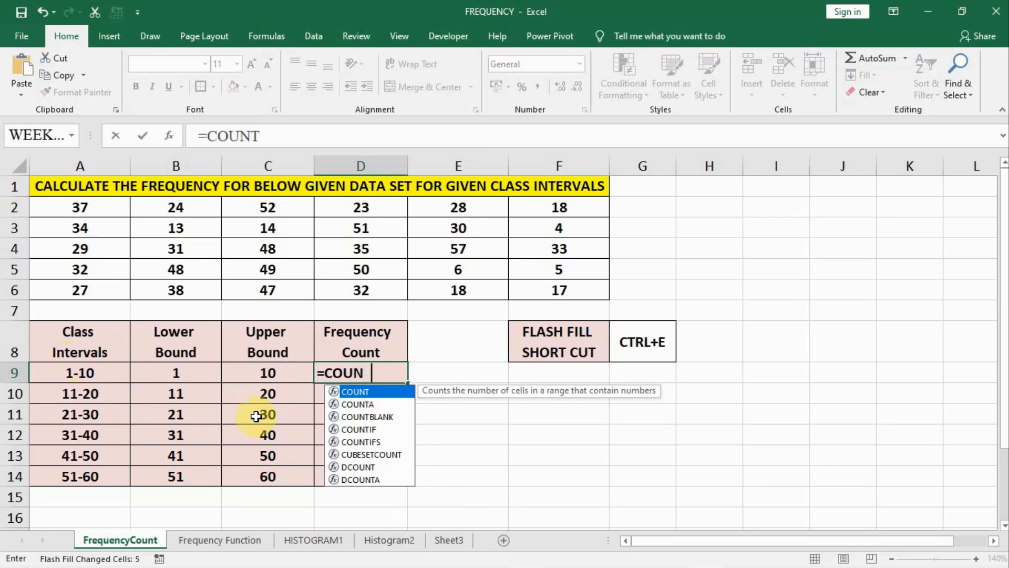
type("IFS")
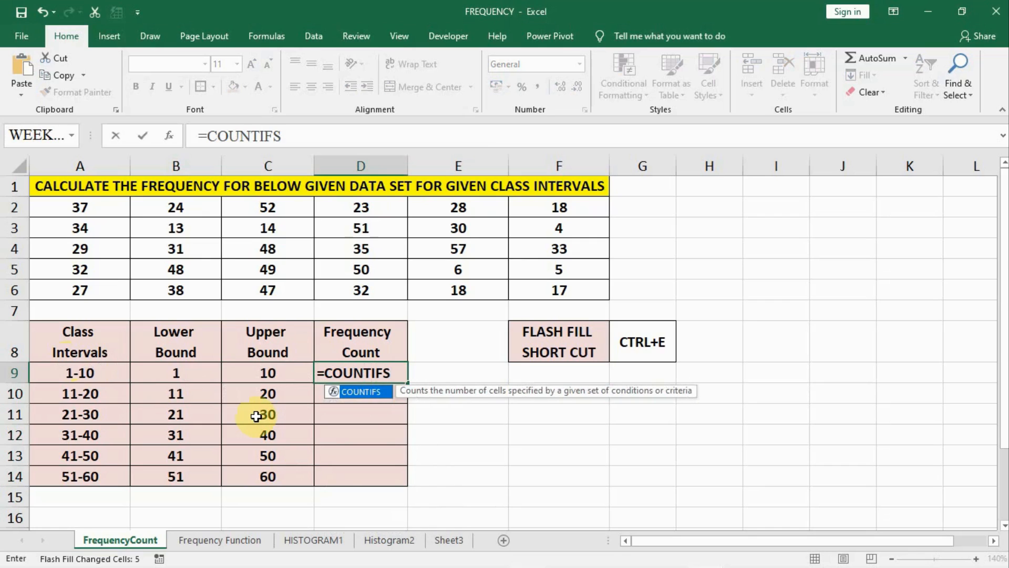
type("((")
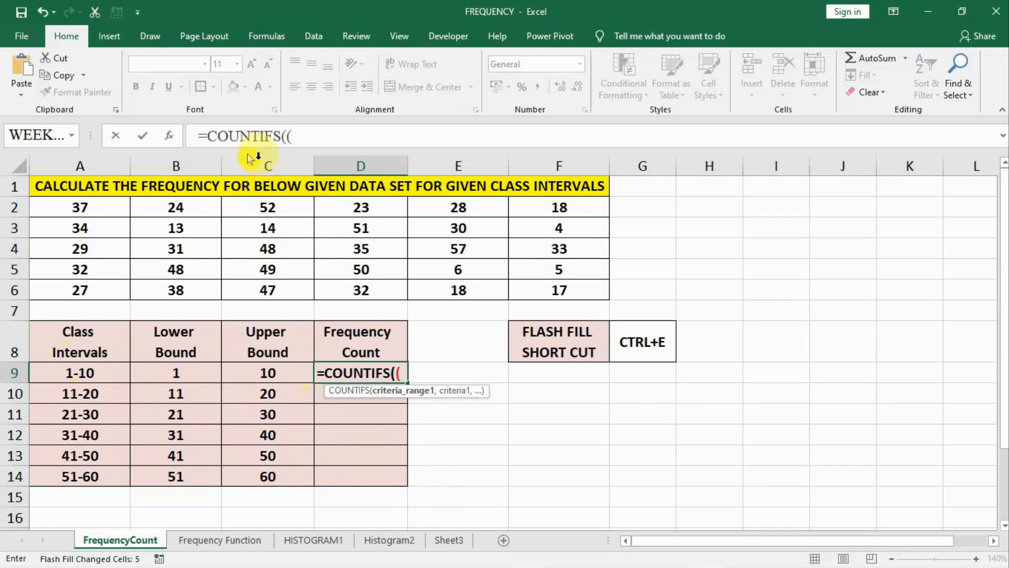
left_click(167, 138)
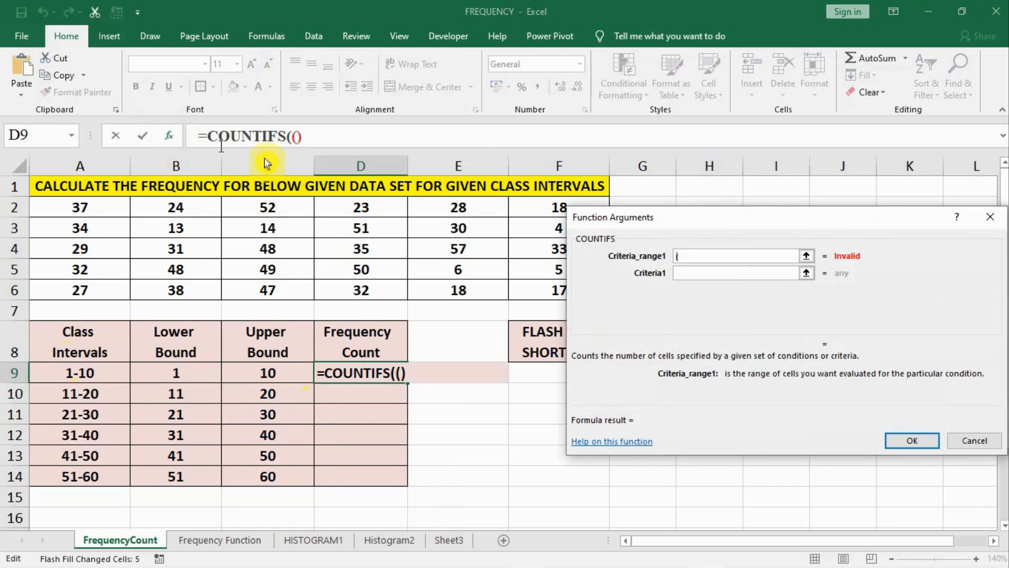
Set the first COUNTIFS criteria range to A2:F6 and its criterion to >=B9.
left_click_drag(817, 219, 669, 290)
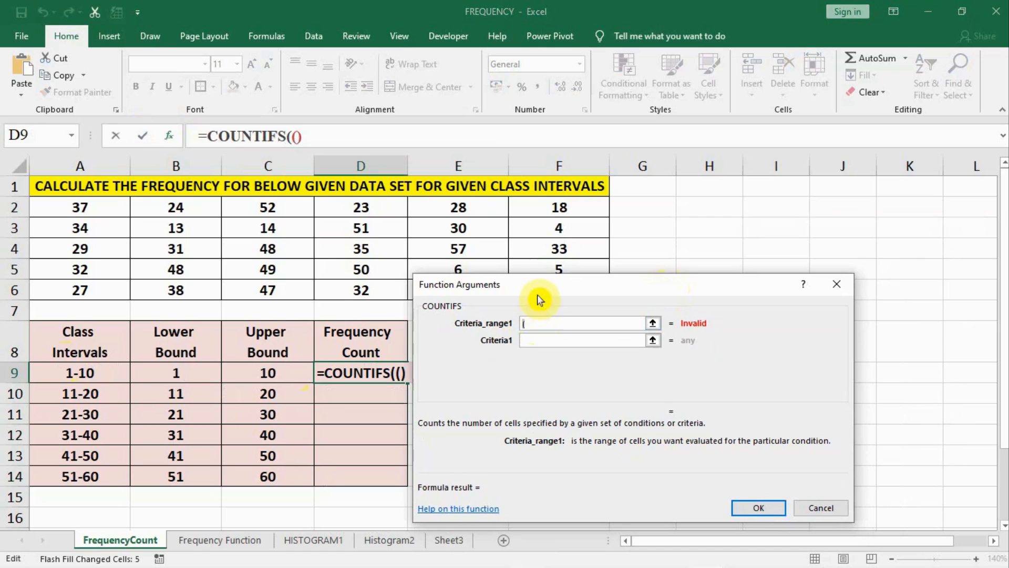
left_click_drag(544, 294, 544, 313)
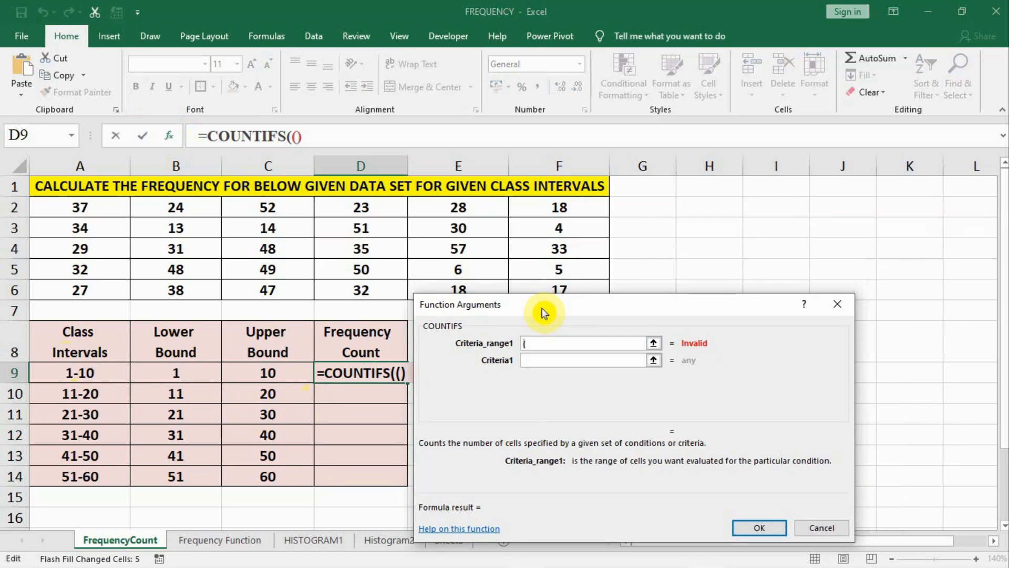
left_click_drag(54, 207, 526, 289)
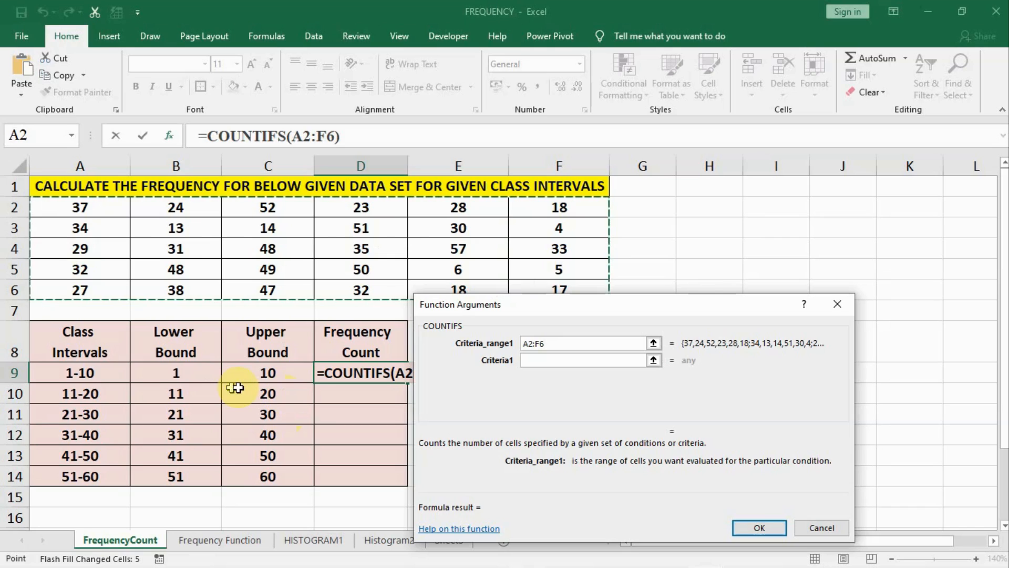
left_click(534, 360)
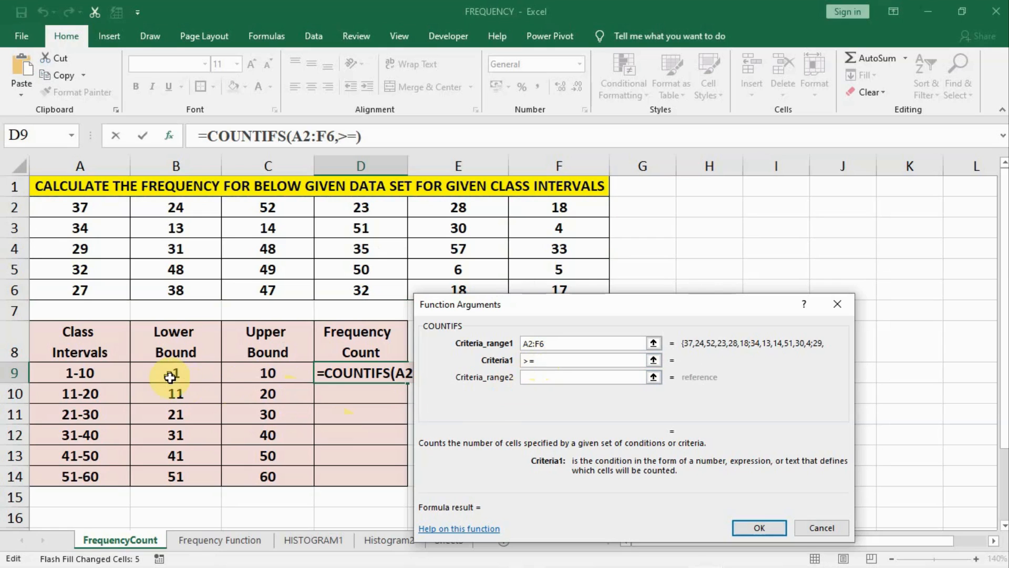
left_click(187, 371)
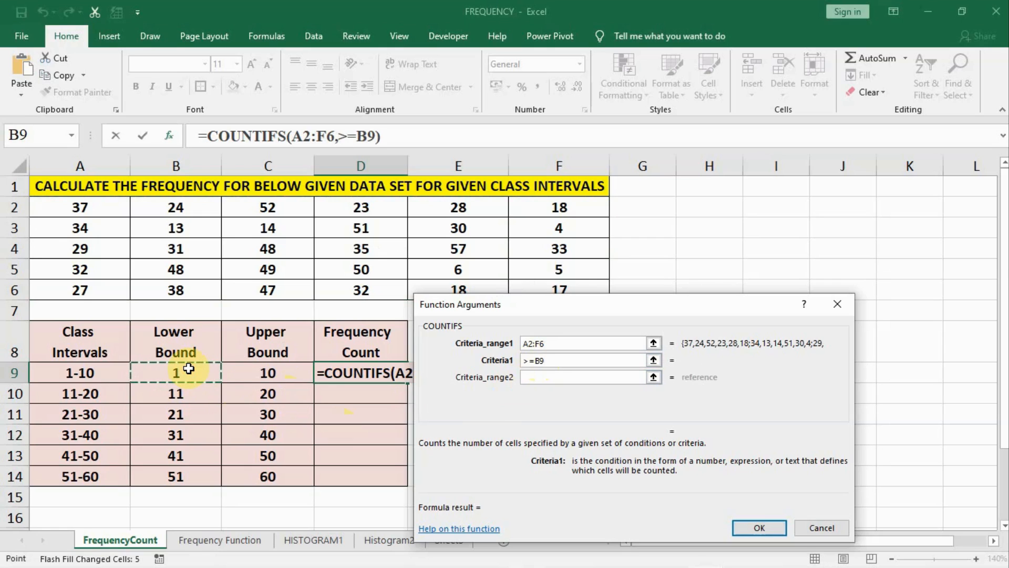
left_click(540, 378)
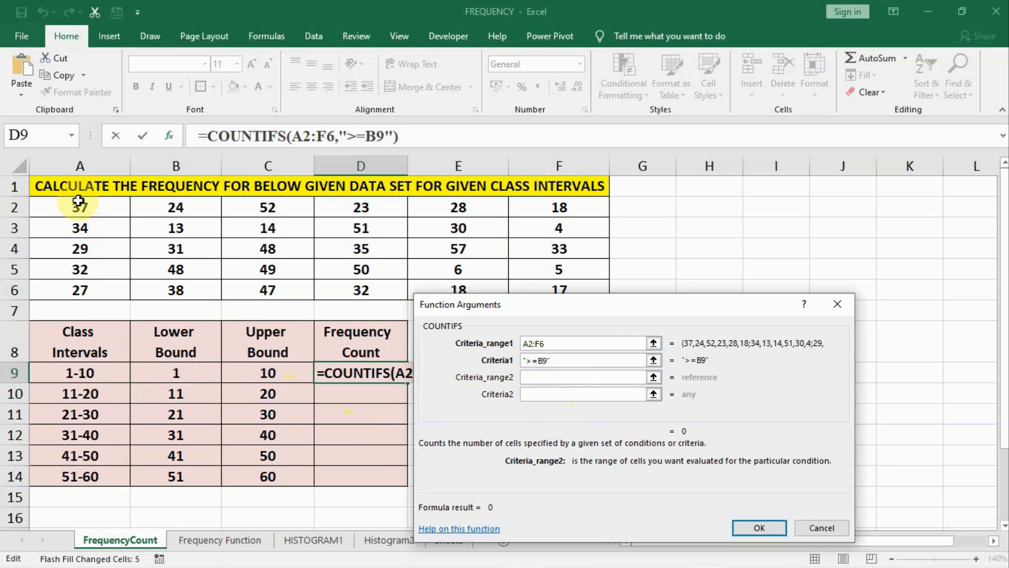
Set the second COUNTIFS criteria range to A2:F6 and its criterion to <=C9.
left_click_drag(77, 200, 602, 284)
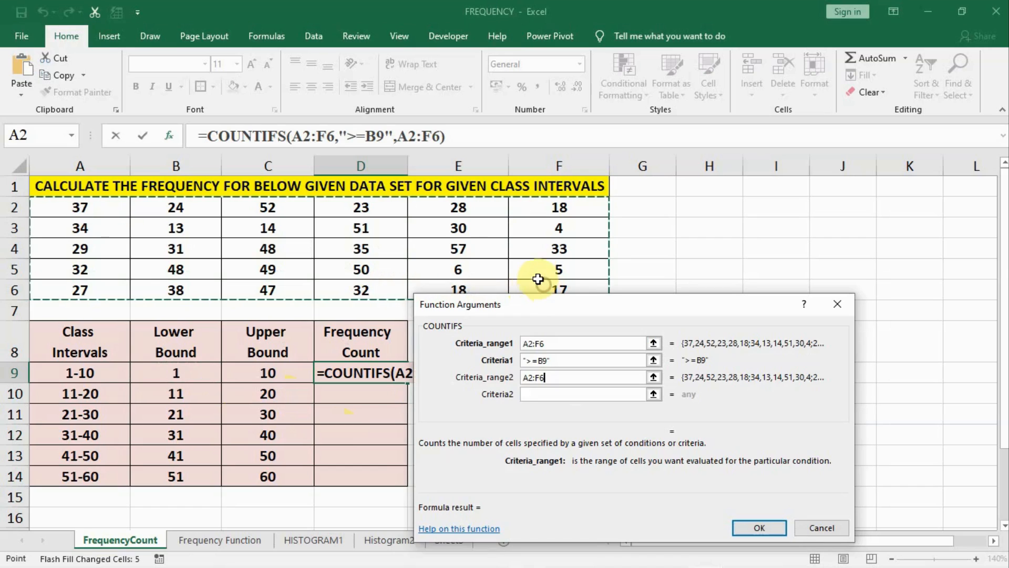
left_click(535, 392)
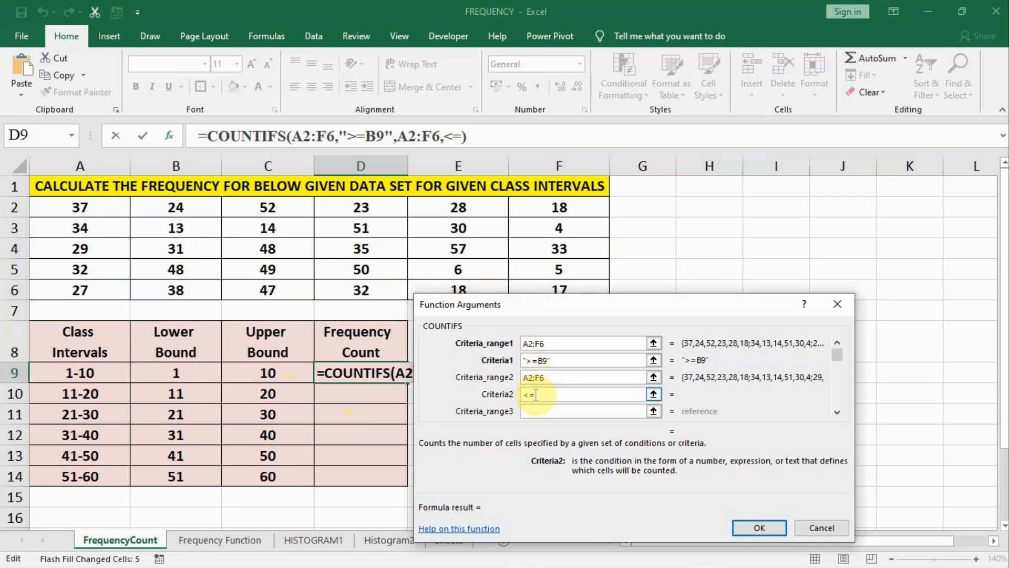
left_click(269, 373)
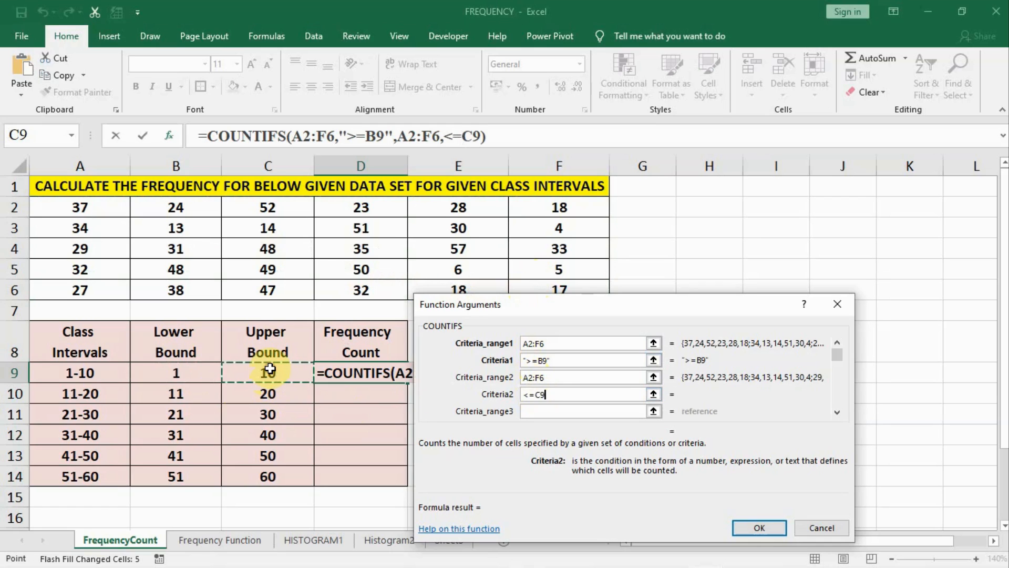
left_click(559, 411)
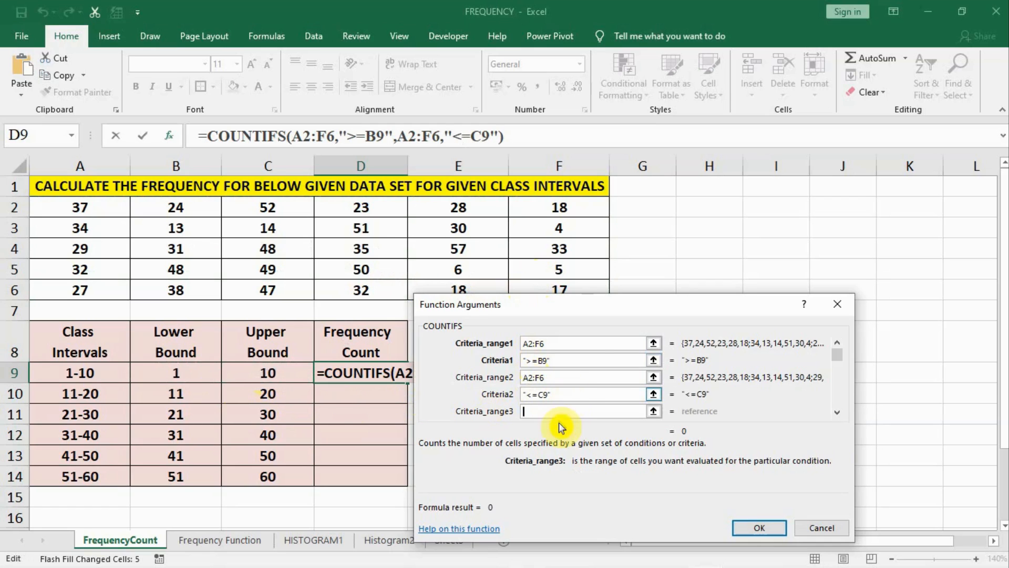
left_click_drag(596, 314, 597, 301)
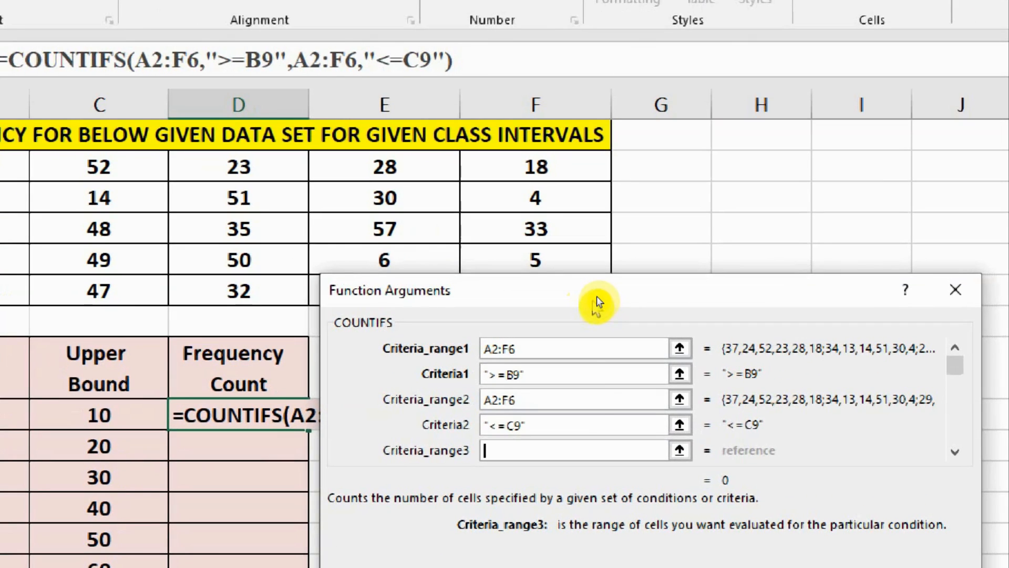
Correct the first criterion to ">="&B9 so that the cell reference sits outside the quotation marks.
left_click(549, 374)
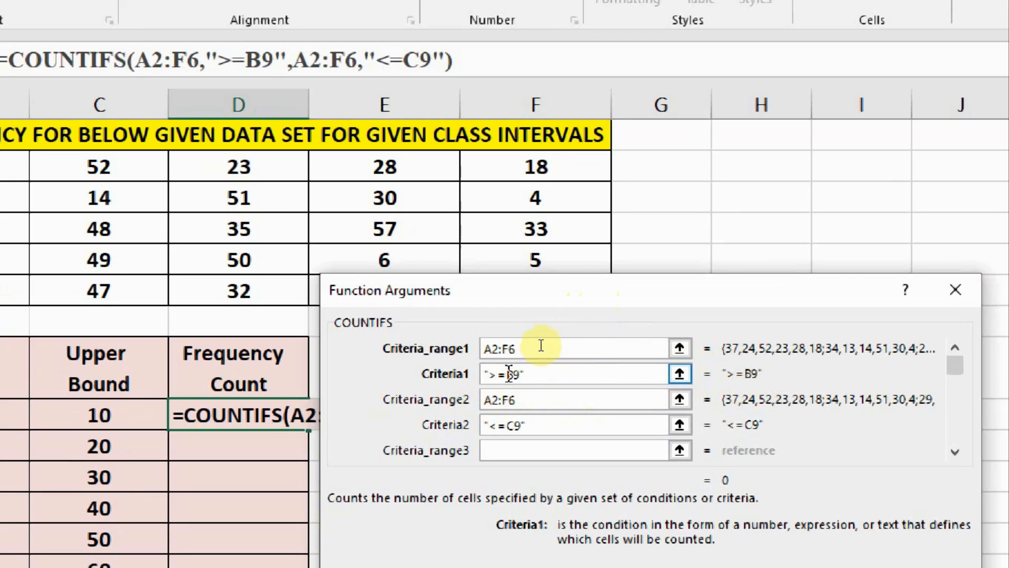
key("BackSpace")
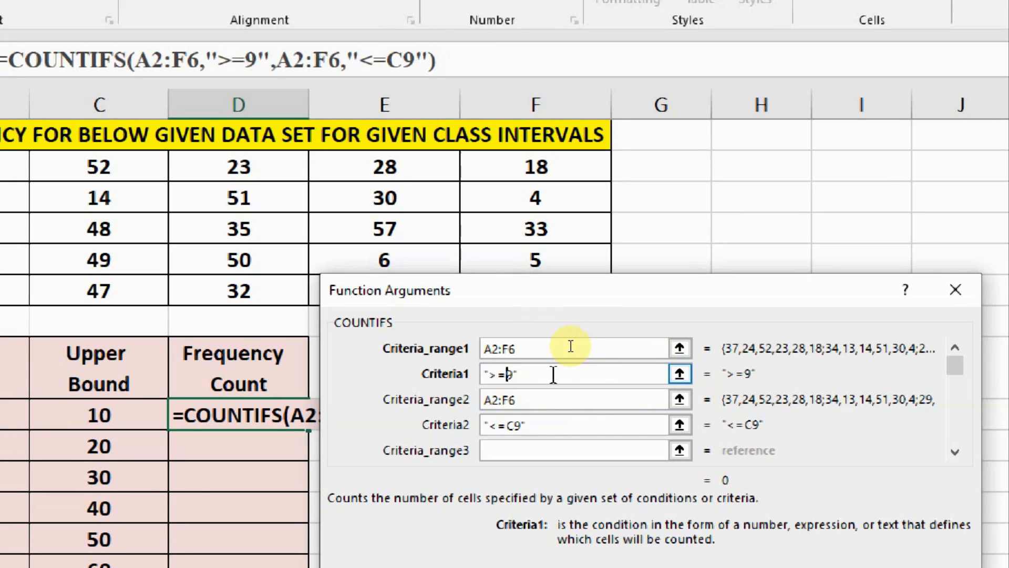
key("Delete")
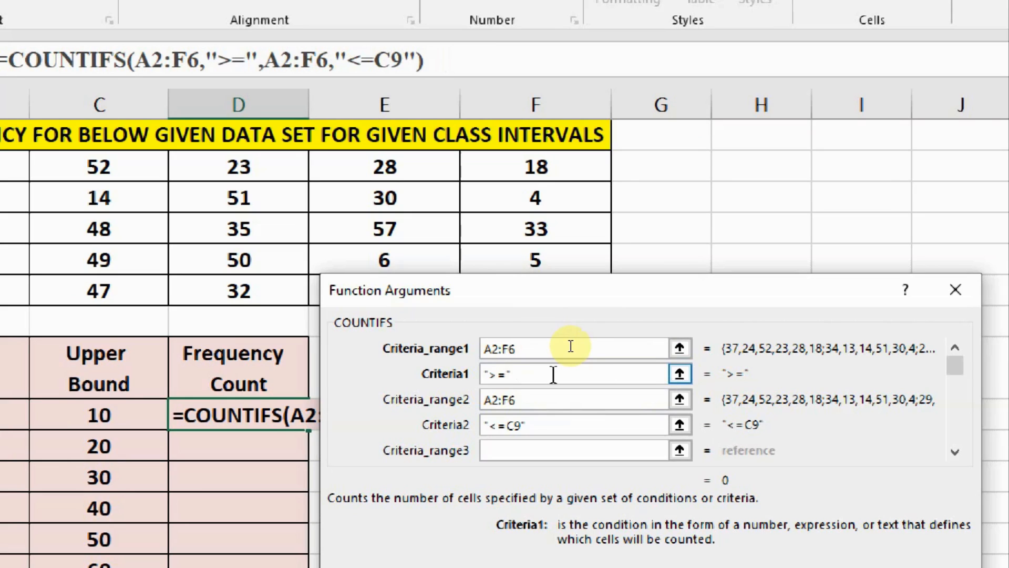
type("&")
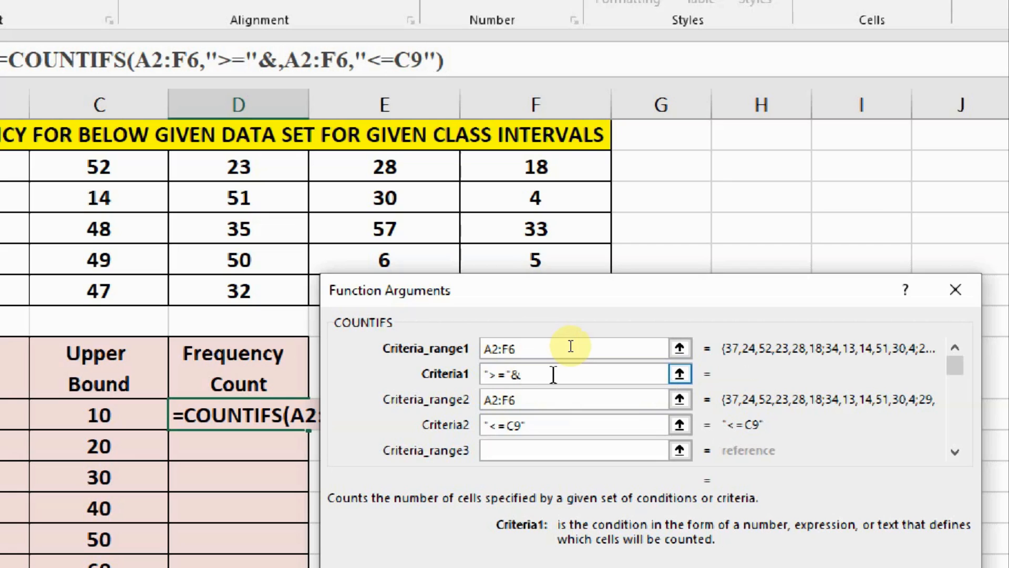
type("b(")
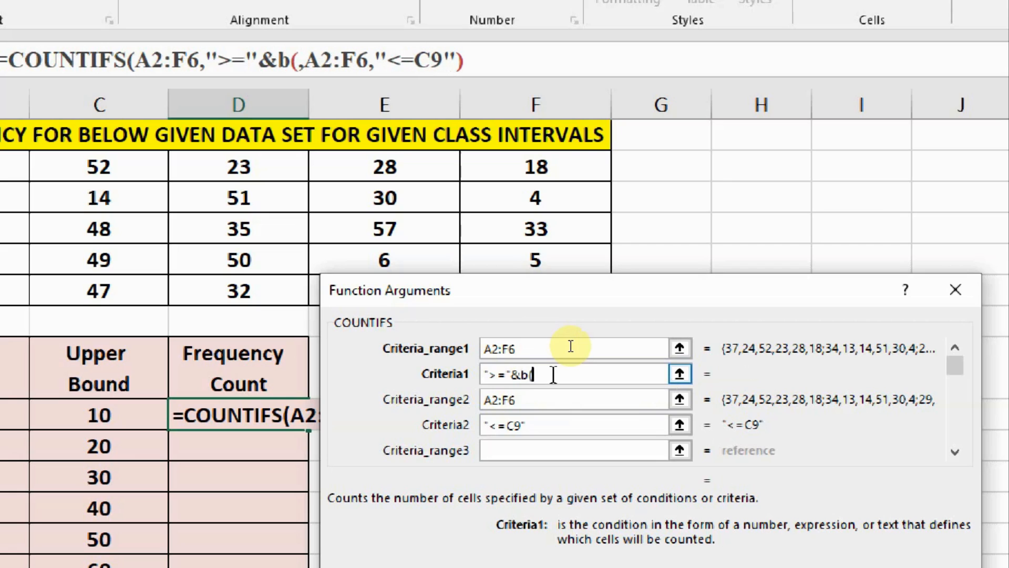
key("BackSpace")
key("BackSpace")
type("B")
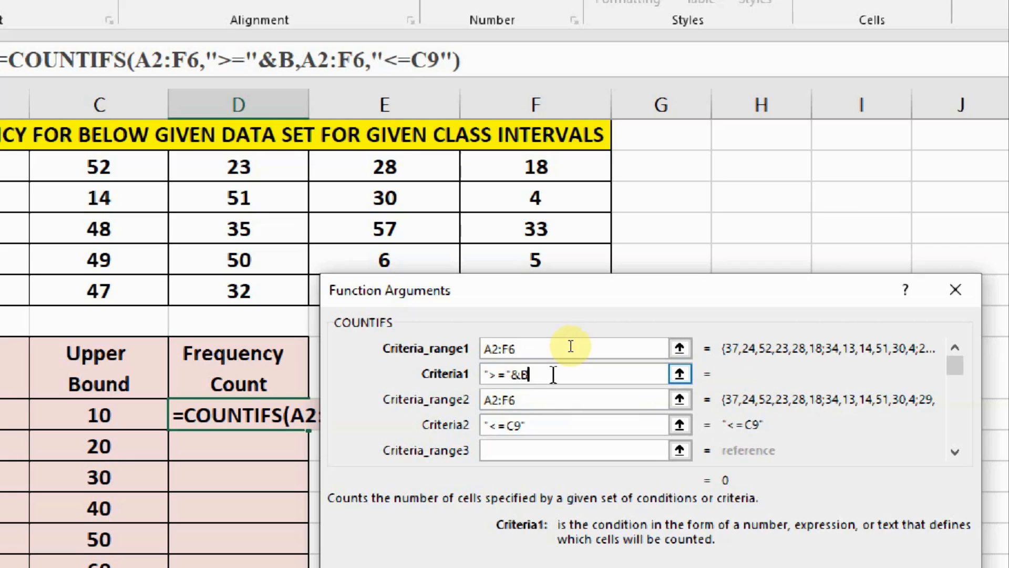
type("9")
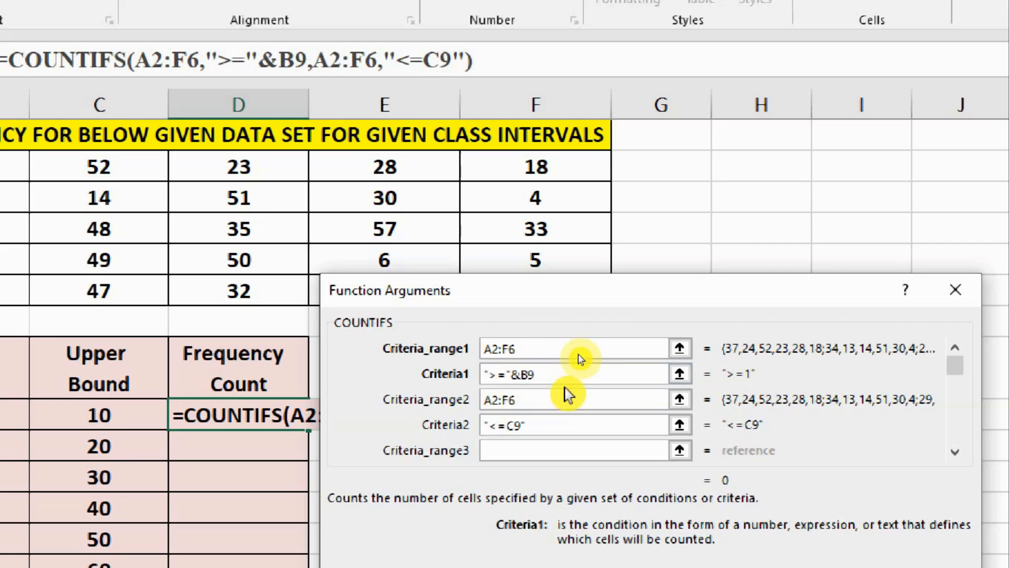
Correct the second COUNTIFS criterion to "<="&C9 so the cell reference sits outside the quotation marks, and accept the function arguments.
left_click(534, 424)
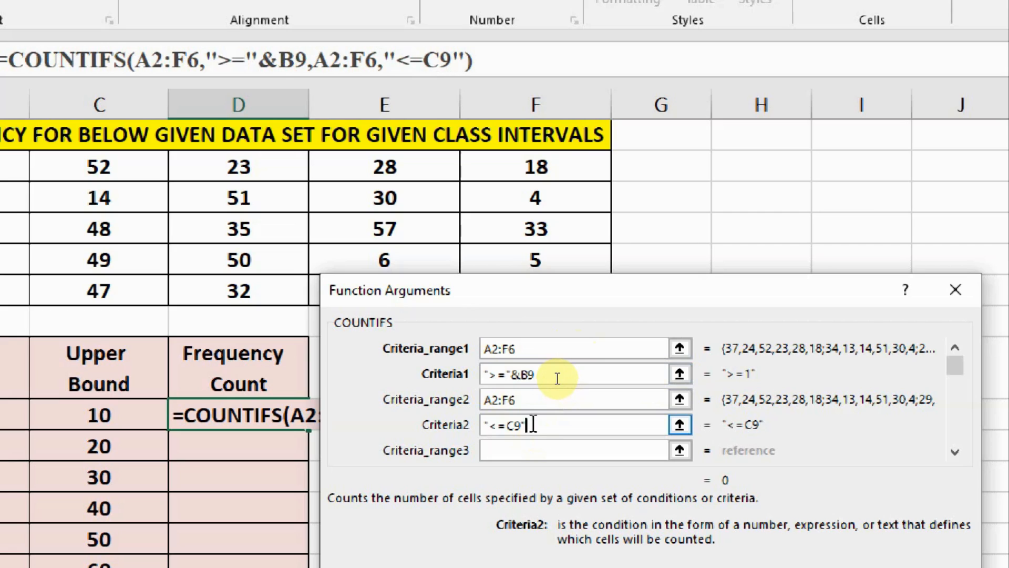
key("BackSpace")
key("BackSpace")
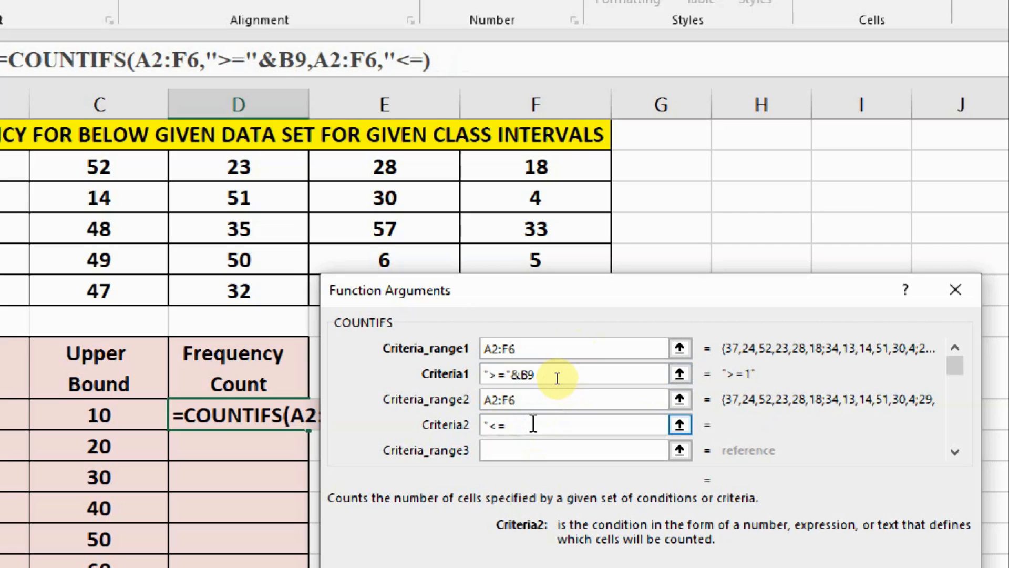
type("\"&")
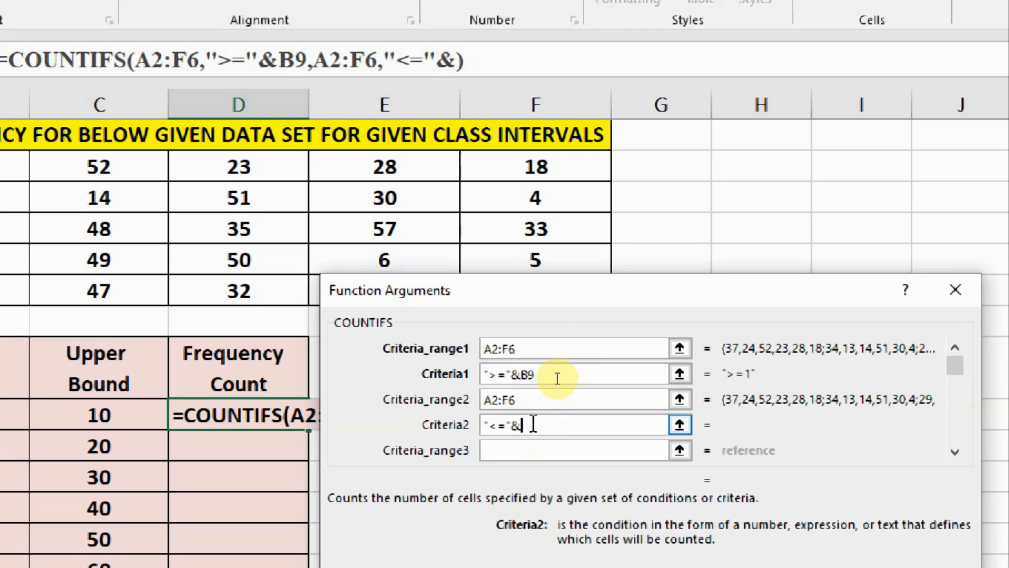
type("C9")
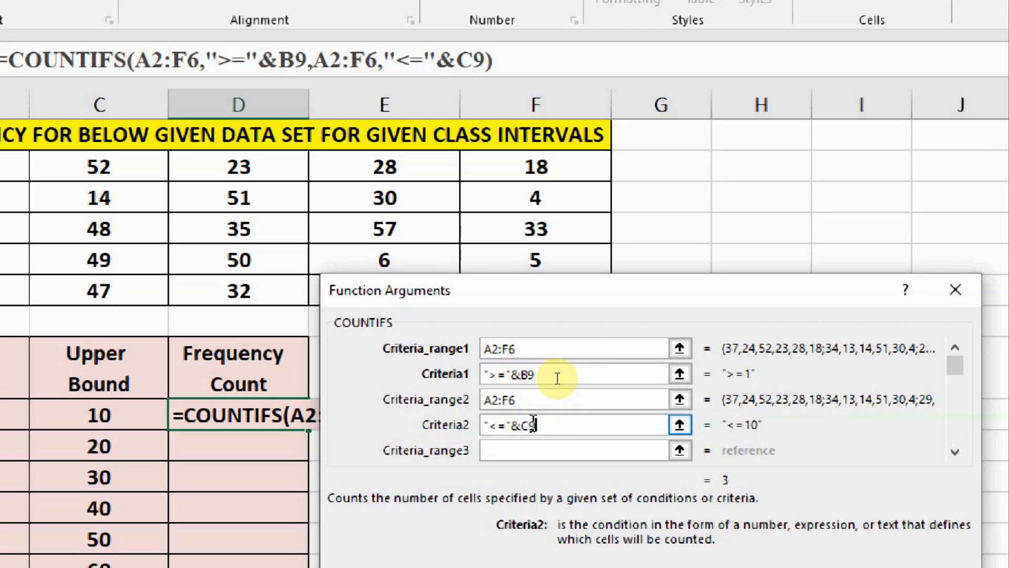
key("Tab")
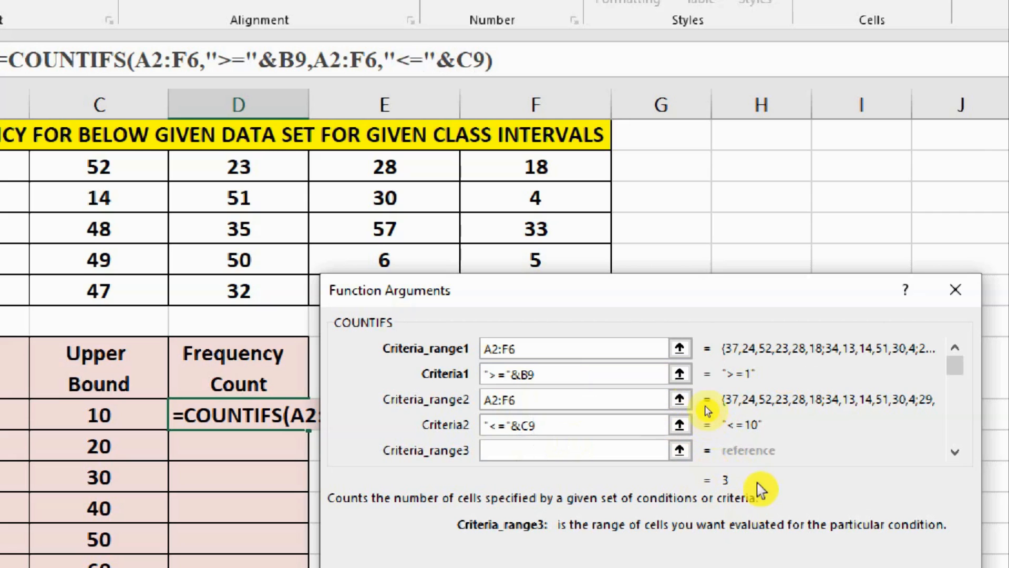
left_click_drag(672, 299, 657, 196)
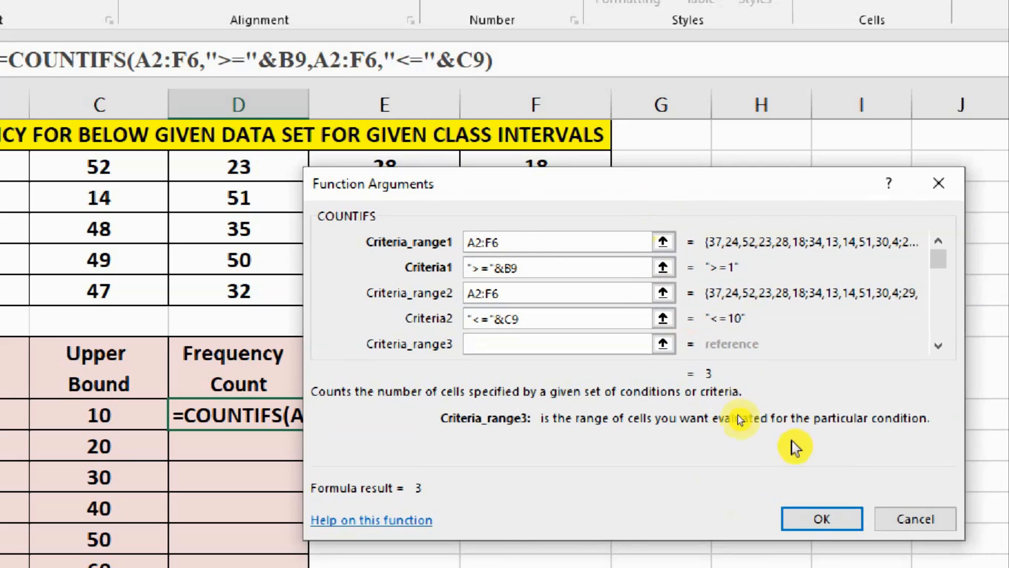
left_click(814, 521)
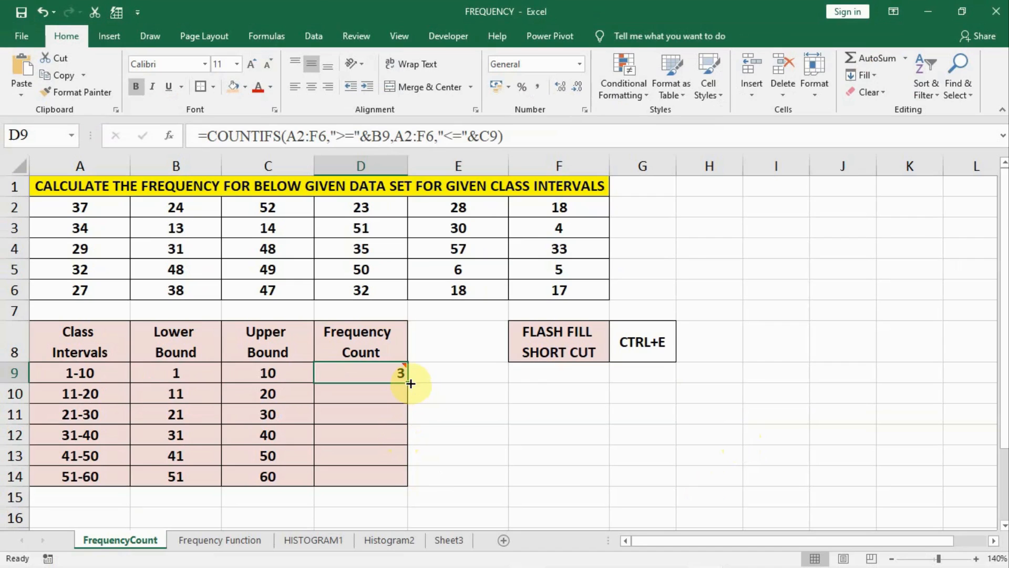
Fill the COUNTIFS formula from D9 down to D14 and inspect the copied formula in D14.
left_click_drag(409, 382, 395, 484)
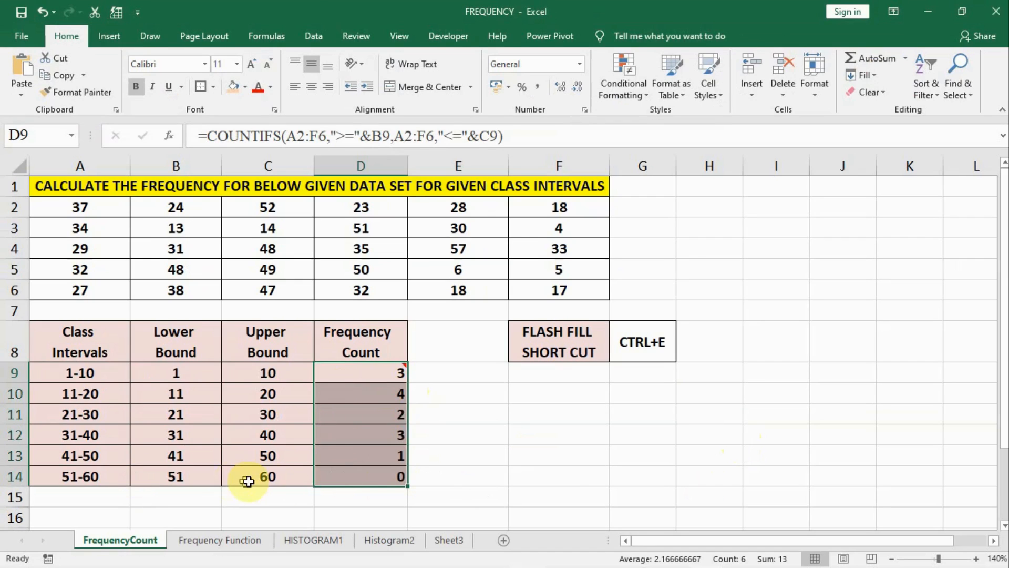
left_click(361, 479)
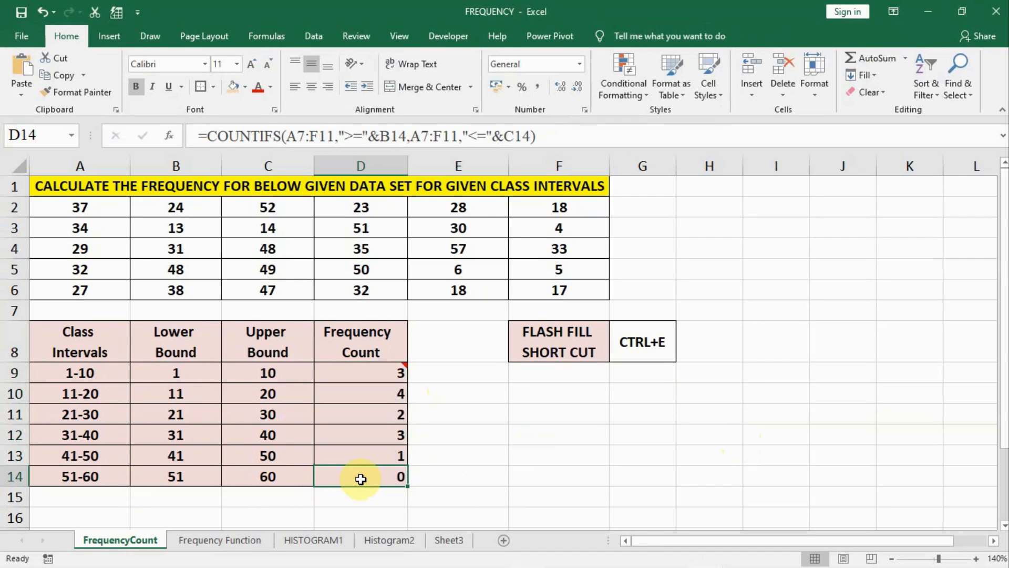
Highlight the value 57 in E4 of the data set with a light orange fill.
left_click(479, 248)
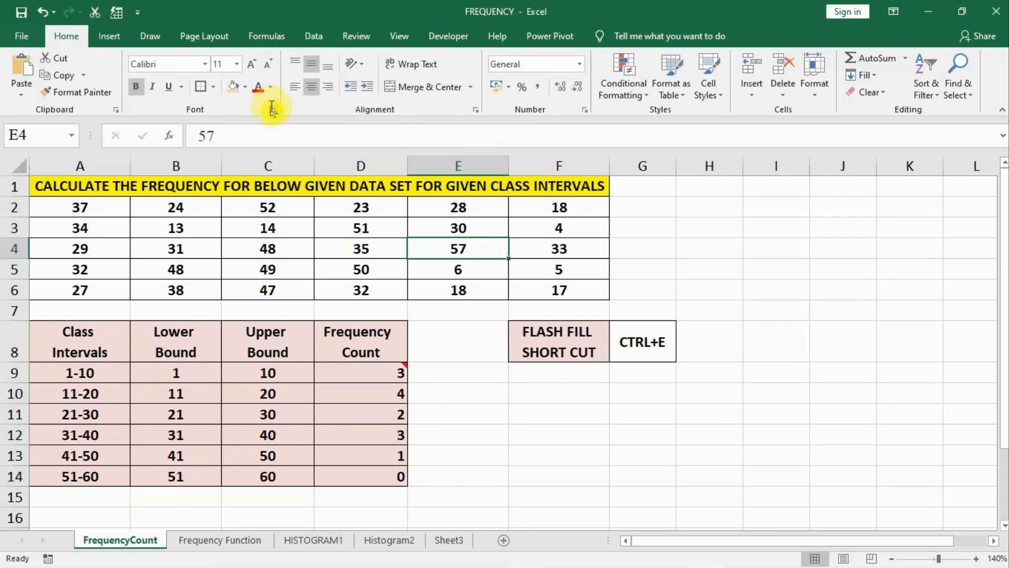
left_click(233, 86)
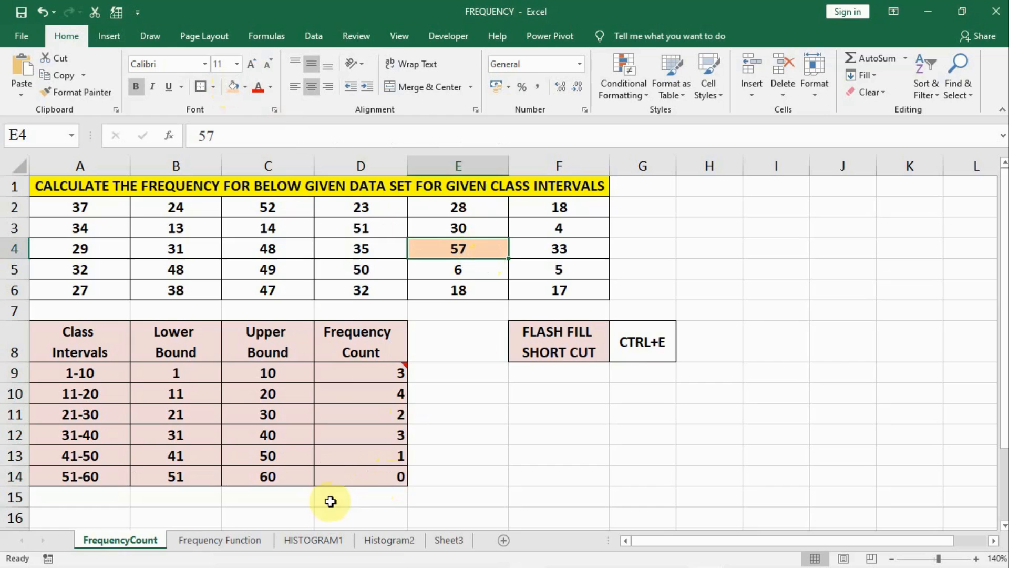
Edit the COUNTIFS formula in D9 so the first criteria range is the absolute reference $A$2:$F$6.
double_click(338, 375)
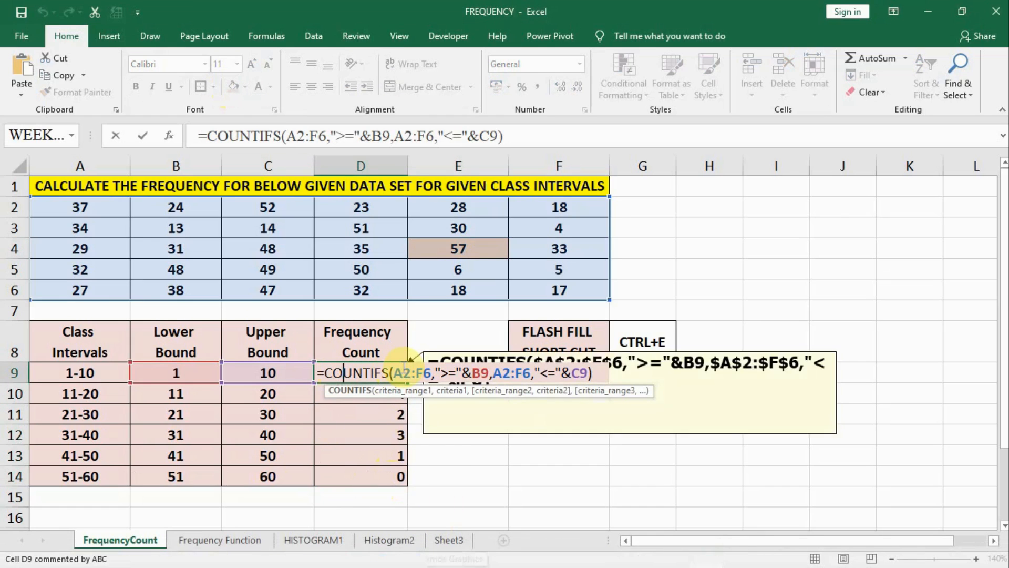
left_click(400, 371)
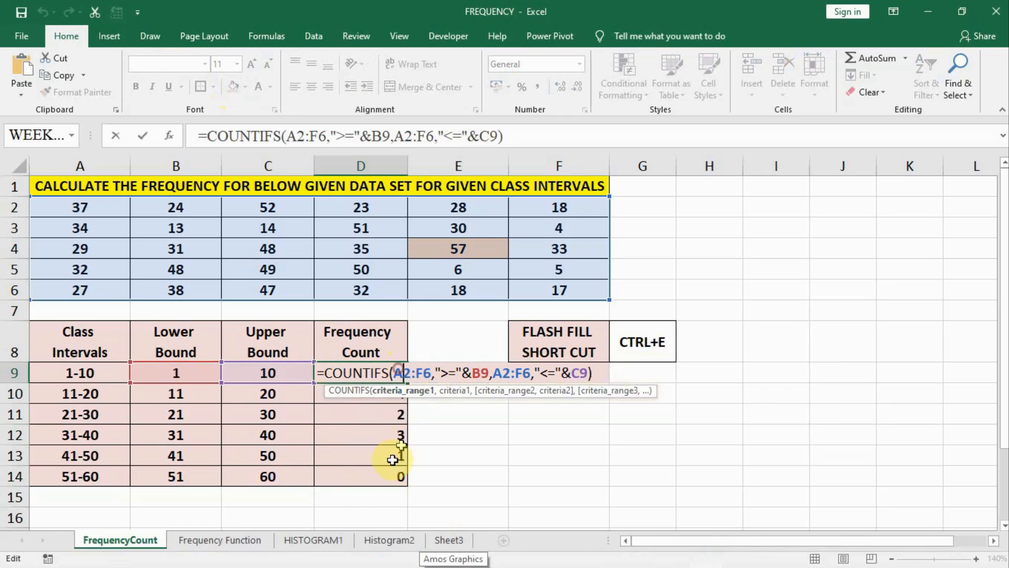
key("F4")
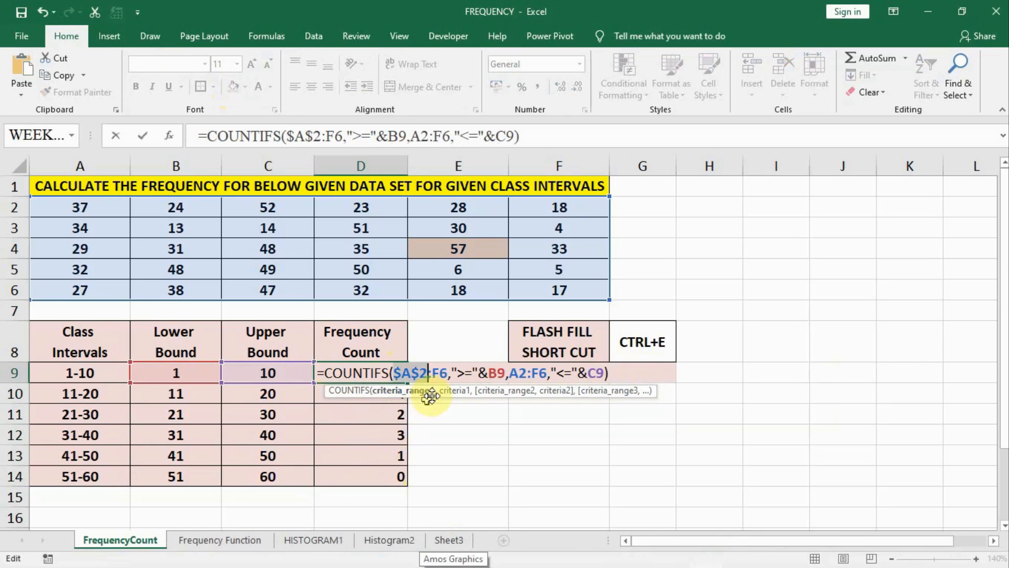
key("Right")
key("Right")
key("Right")
key("Right")
key("F4")
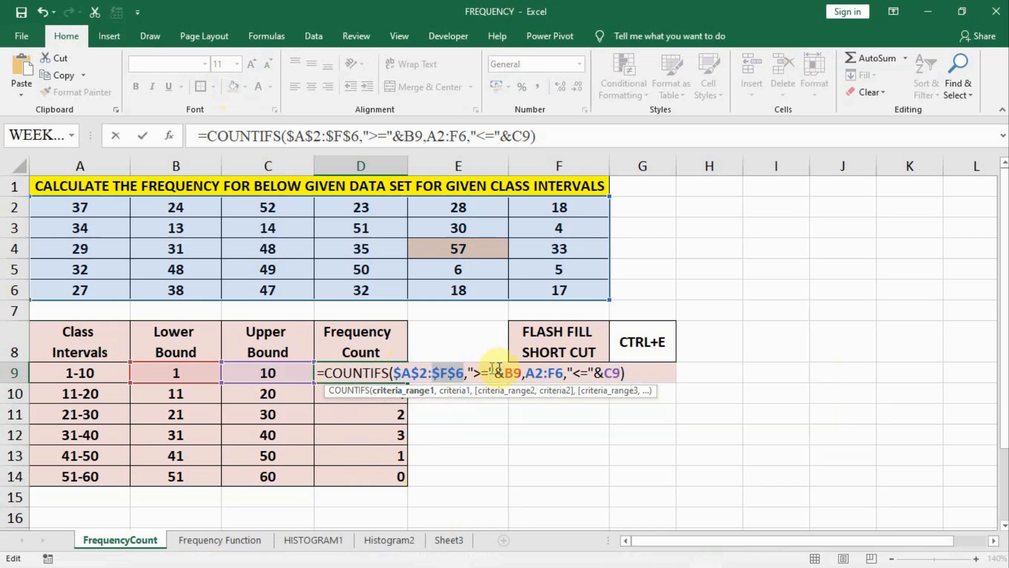
Make the second criteria range in the D9 formula the absolute reference $A$2:$F$6 and commit the formula.
left_click(541, 371)
key("F4")
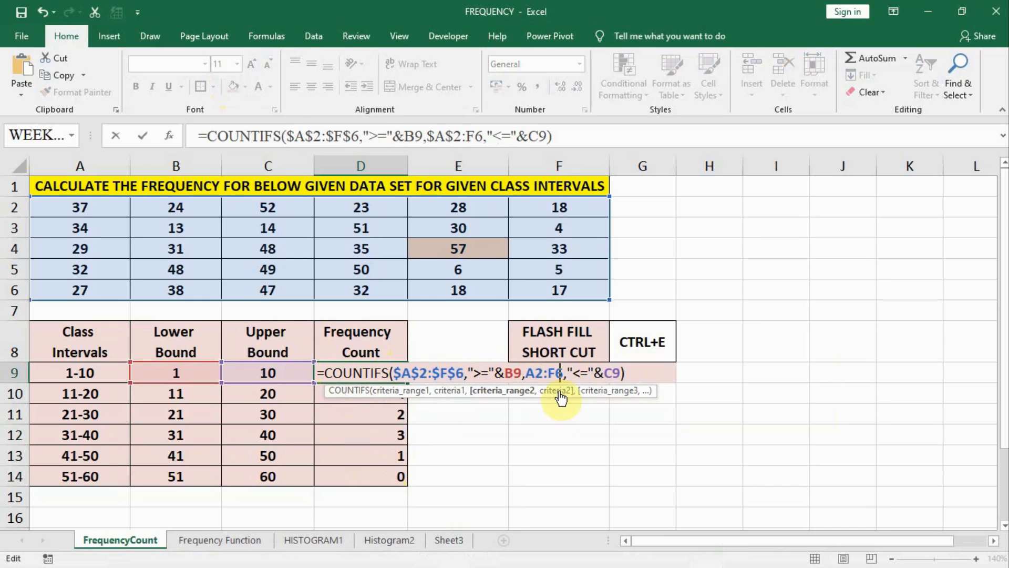
left_click(568, 374)
key("F4")
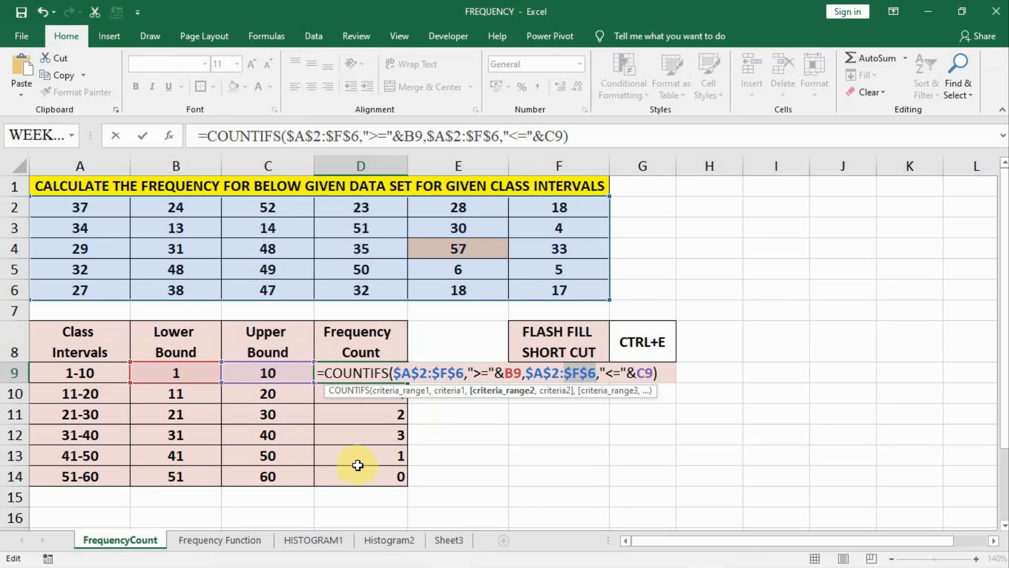
key("Return")
Fill the COUNTIFS formula with absolute ranges from D9 down through D14.
left_click(338, 367)
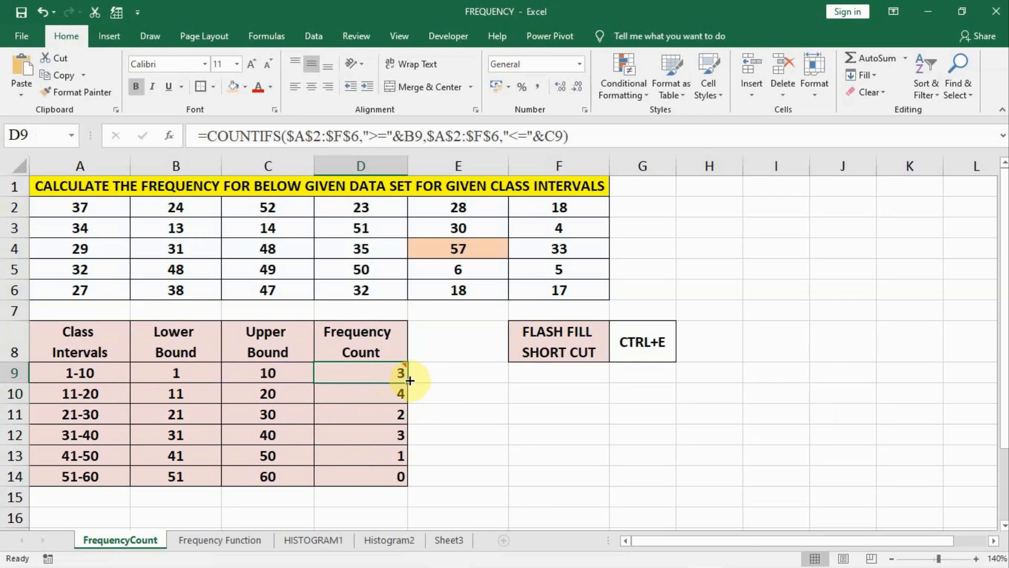
left_click_drag(410, 380, 402, 480)
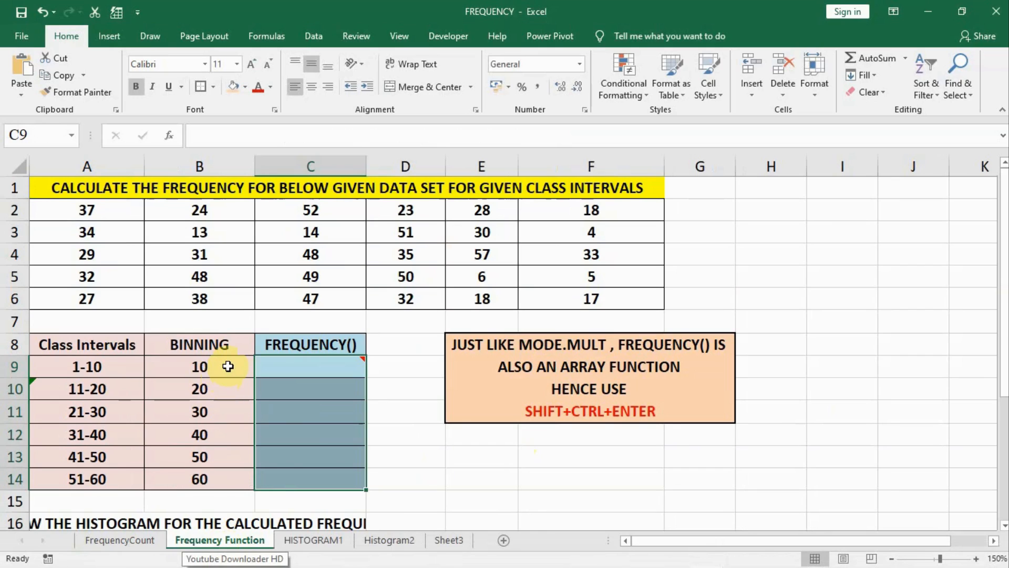
On the Frequency Function sheet, clear the BINNING cells B9:B14 and refill them with Flash Fill from 10 in B9.
left_click_drag(228, 367, 218, 474)
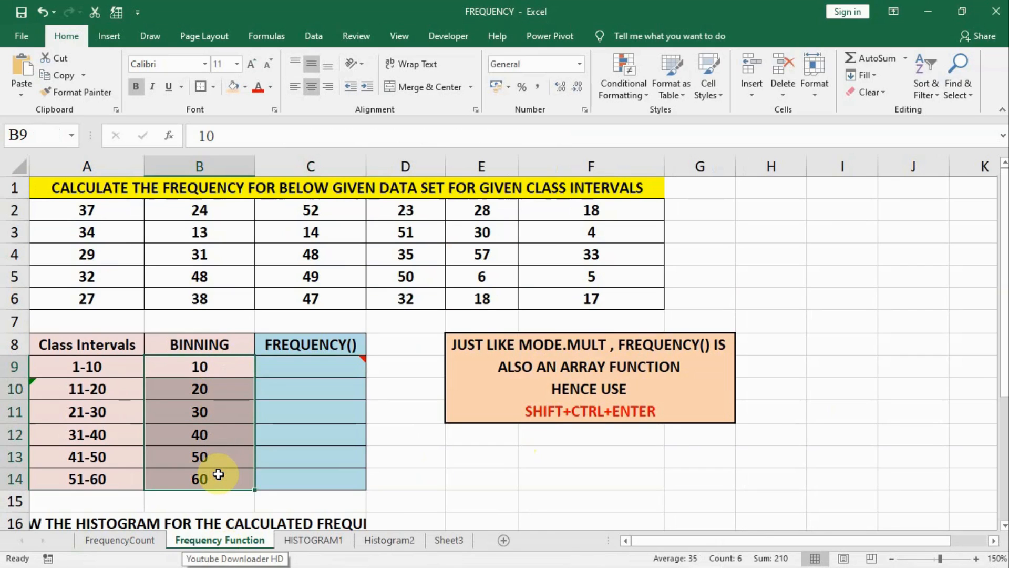
key("Delete")
type("10")
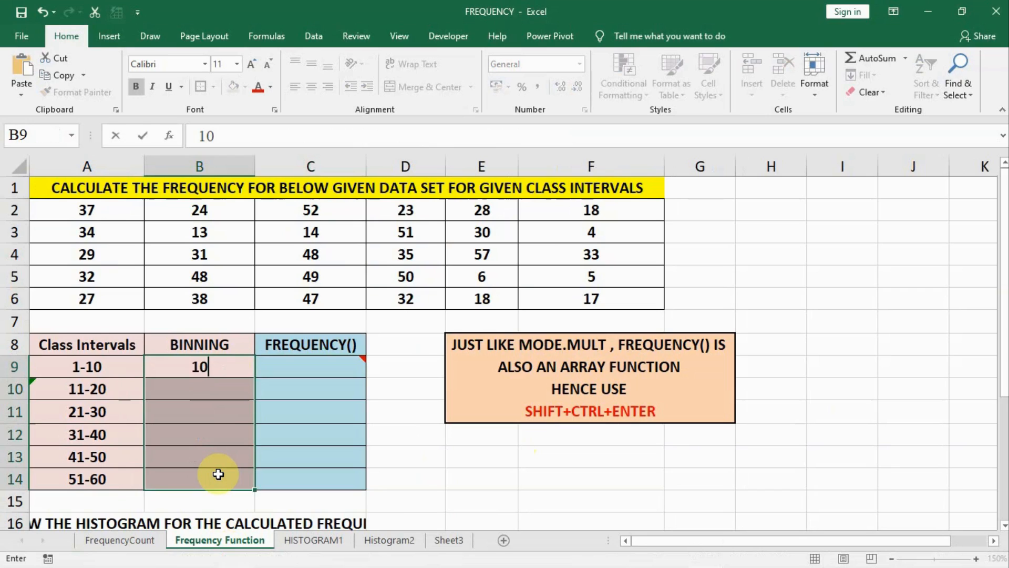
key("Return")
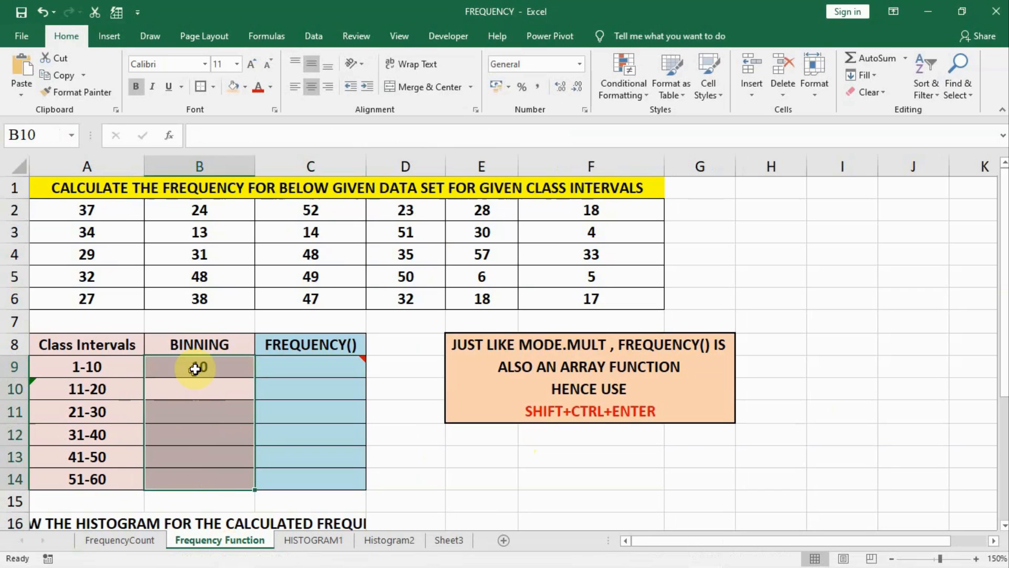
left_click_drag(198, 367, 191, 470)
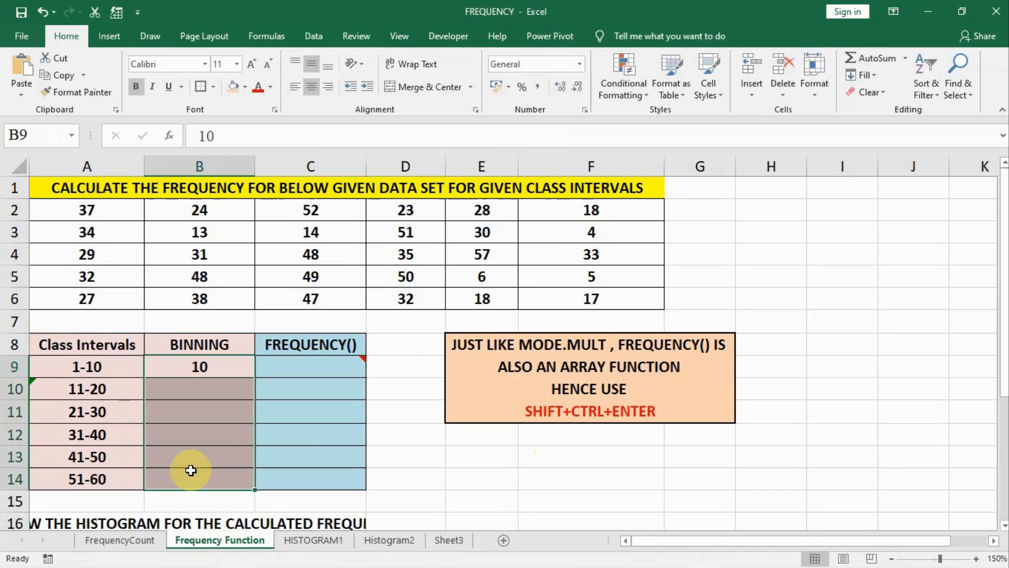
key("ctrl+e")
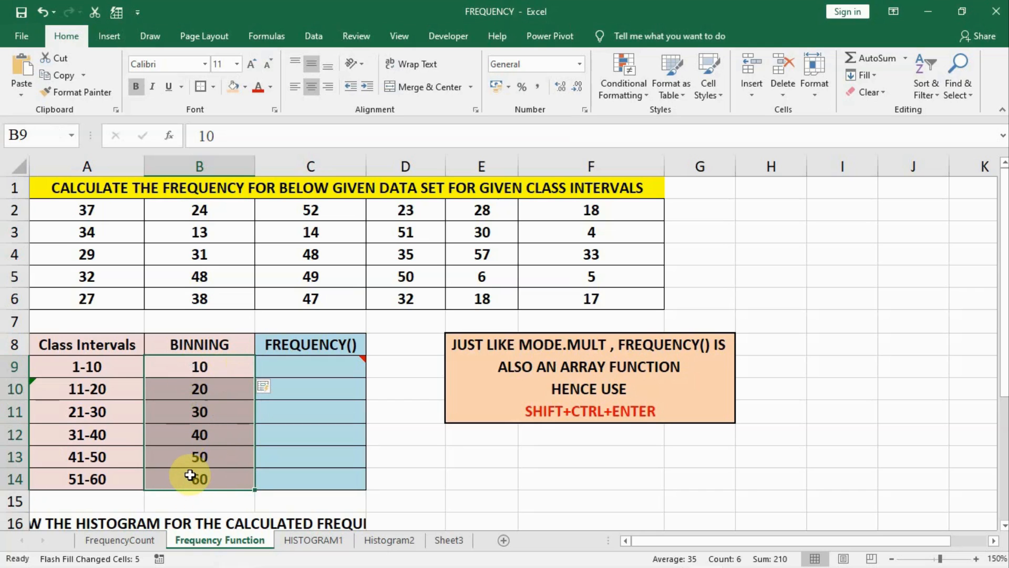
Enter =FREQUENCY(A2:F6,B9:B14) as an array formula across C9:C14 in the FREQUENCY() column.
key("Right")
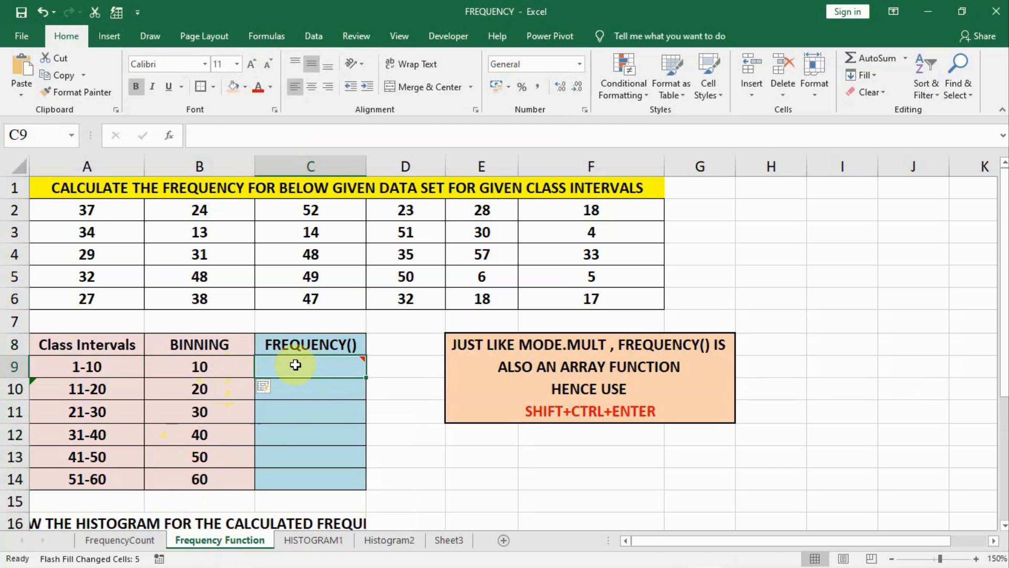
left_click_drag(295, 364, 292, 480)
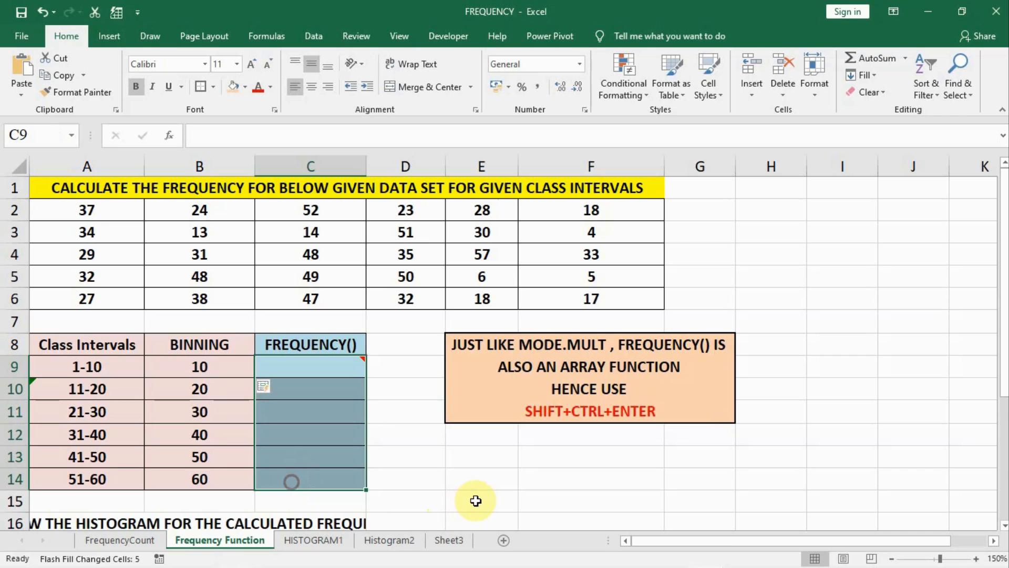
type("=")
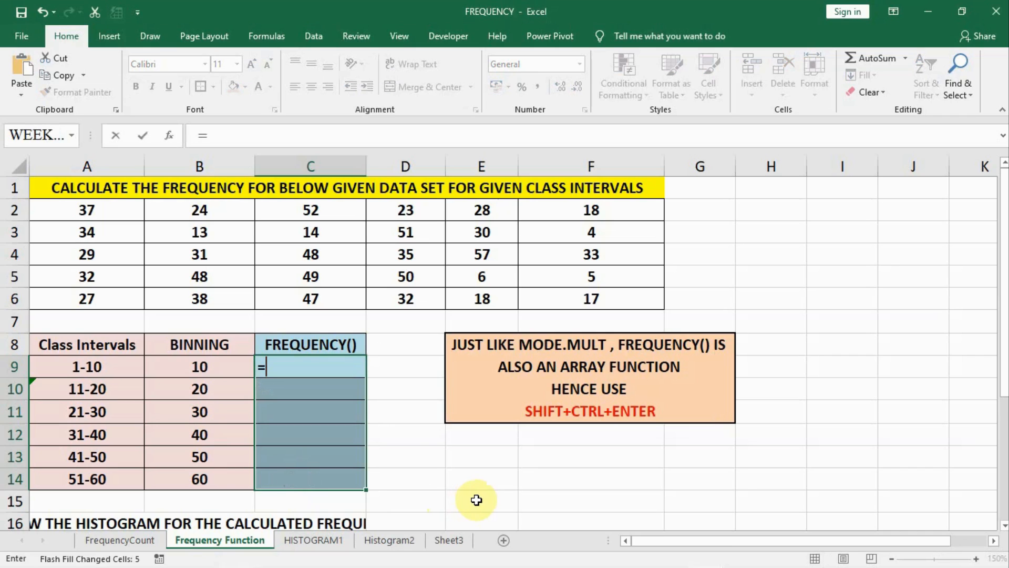
type("FREQUEN")
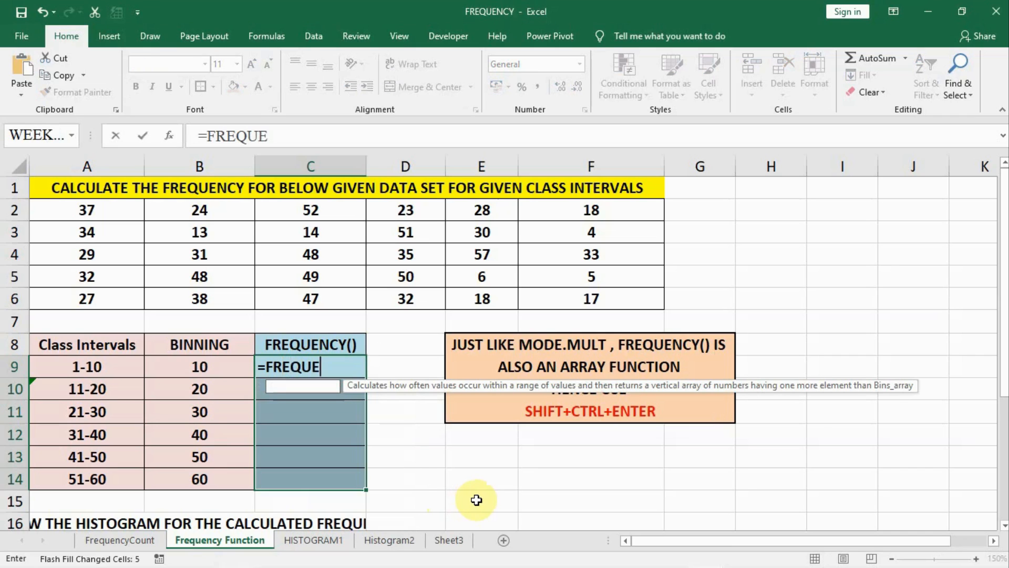
type("CY(")
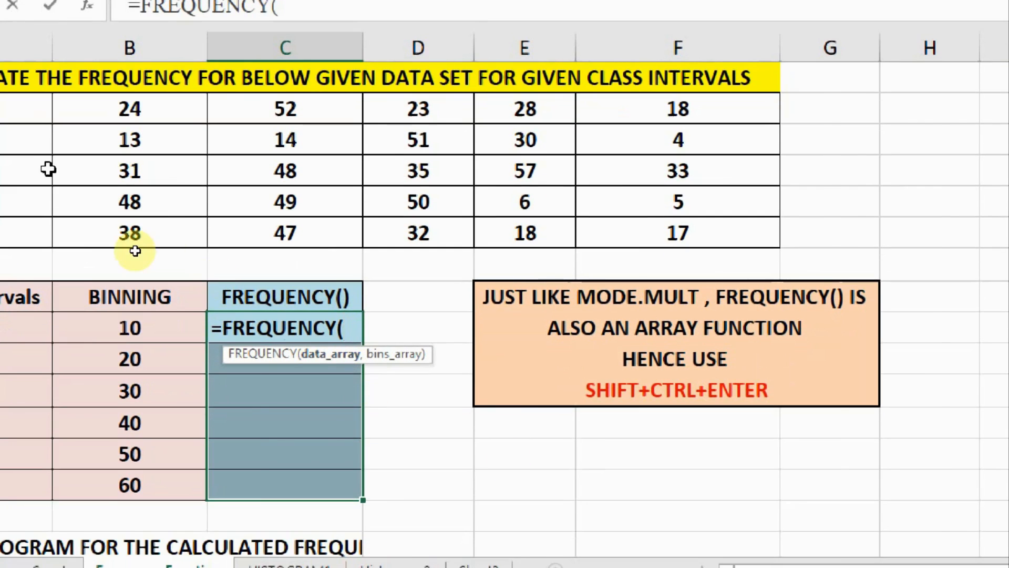
left_click_drag(88, 114, 836, 241)
type(",")
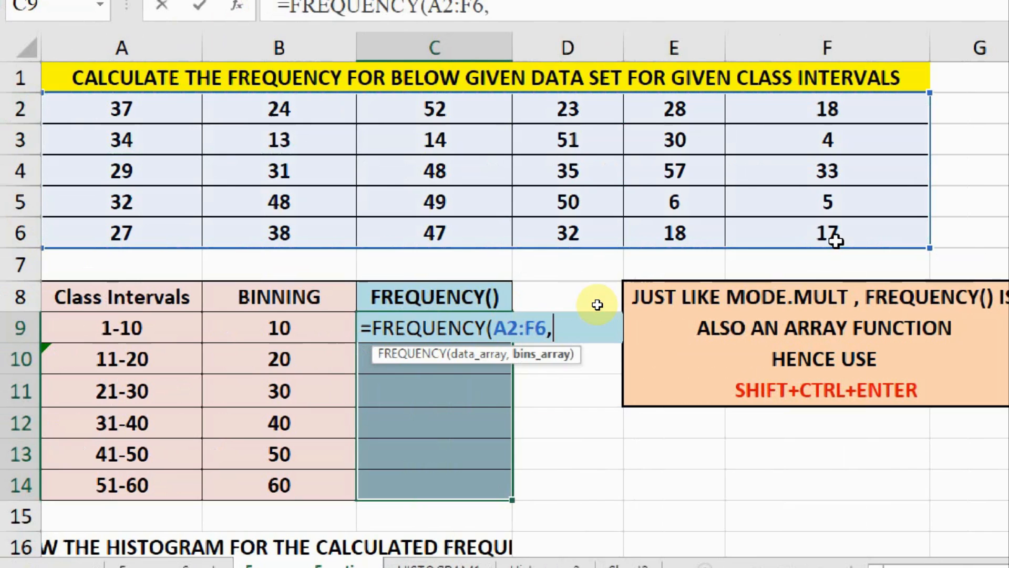
left_click_drag(242, 334, 234, 480)
type(")")
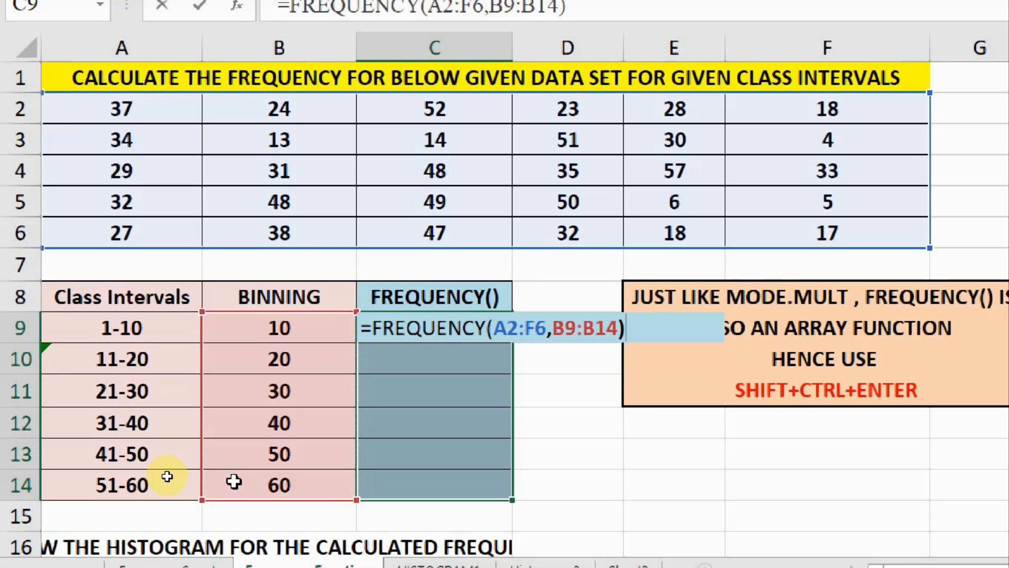
key("ctrl+shift+Return")
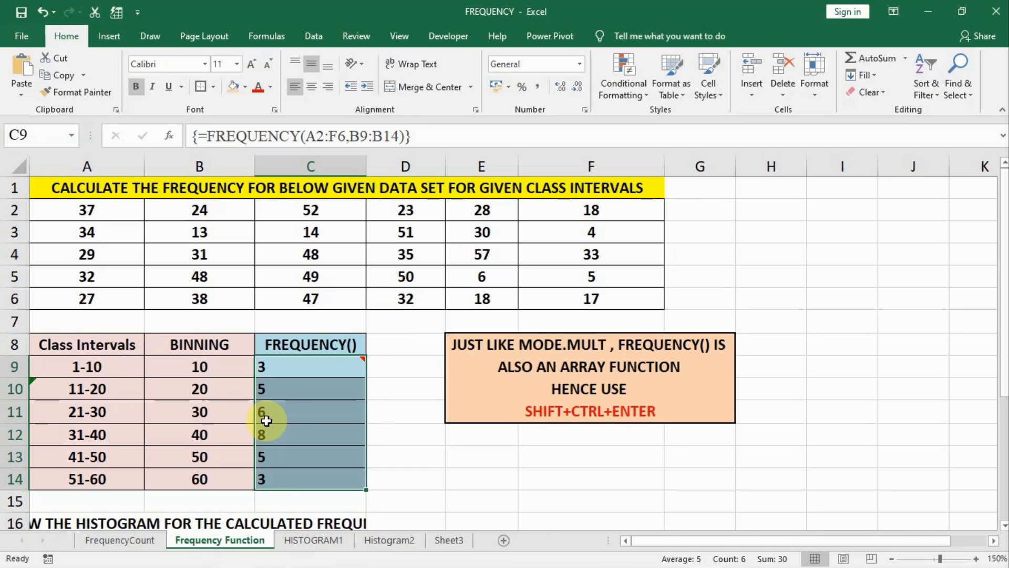
Return to the FrequencyCount sheet to compare its COUNTIFS counts with the FREQUENCY results.
left_click(130, 540)
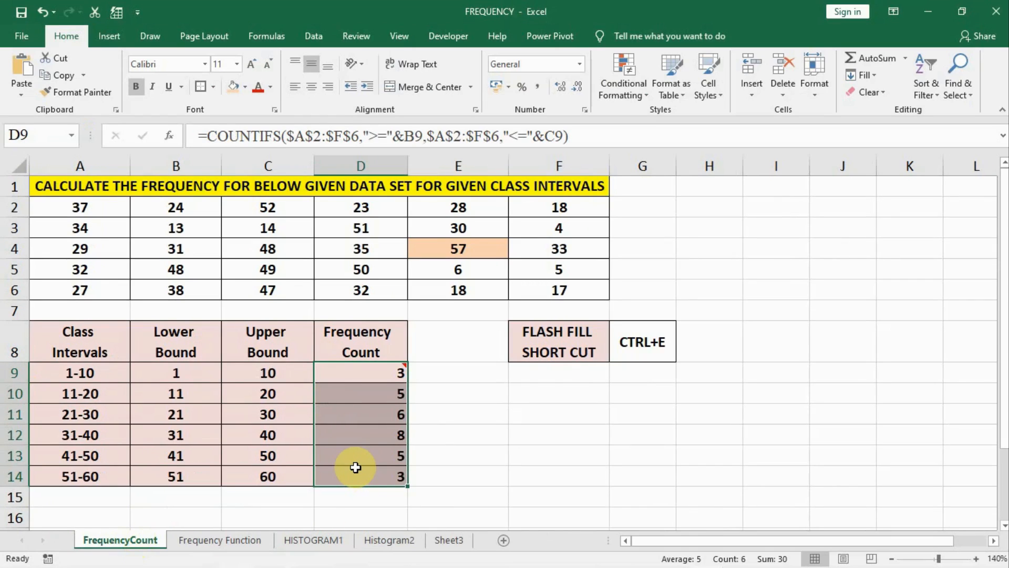